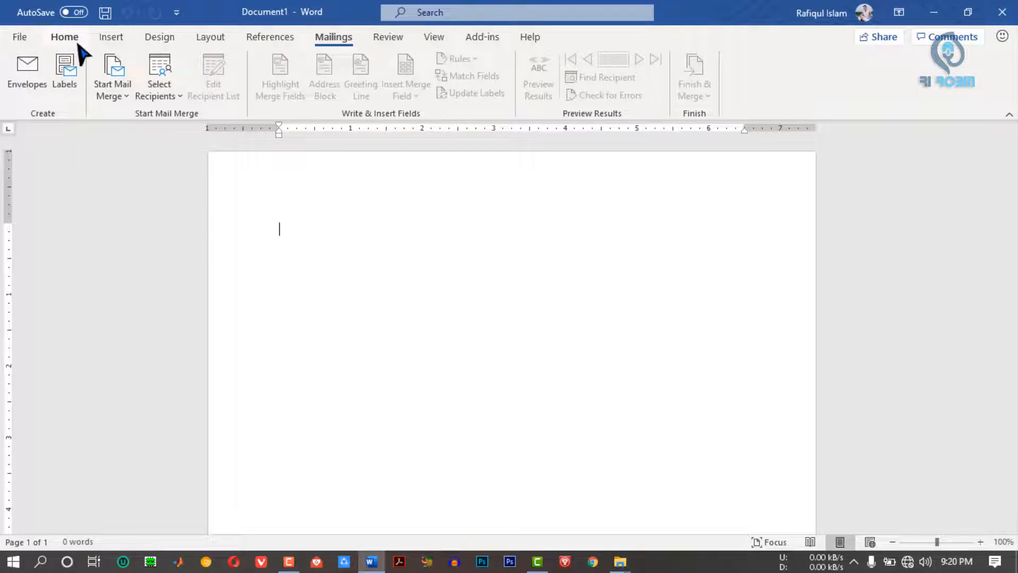
# Open a blank Word document and fill it with five paragraphs of sample text beginning "Video provides a powerful way"
pyautogui.click(65, 37)
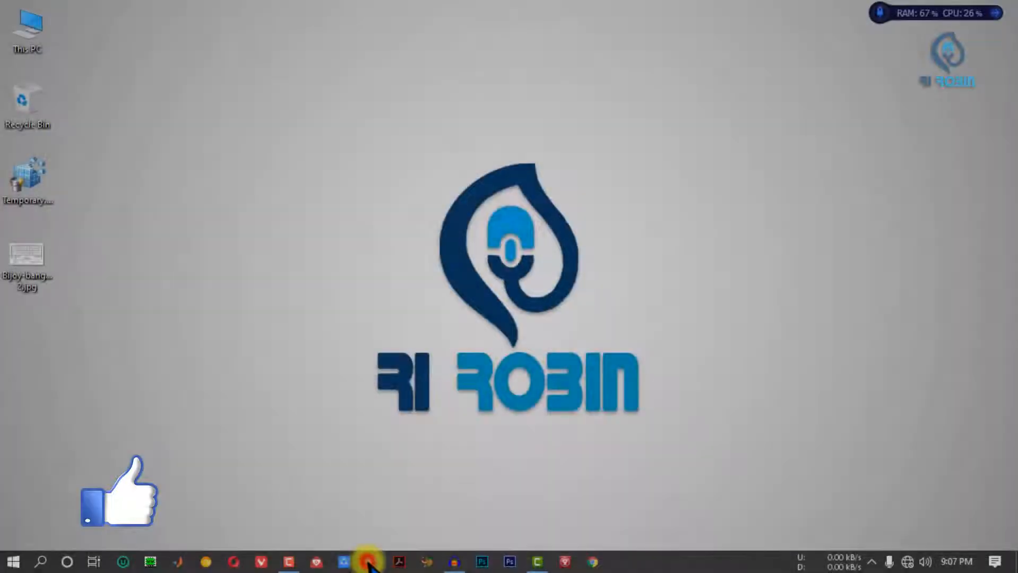
pyautogui.click(365, 554)
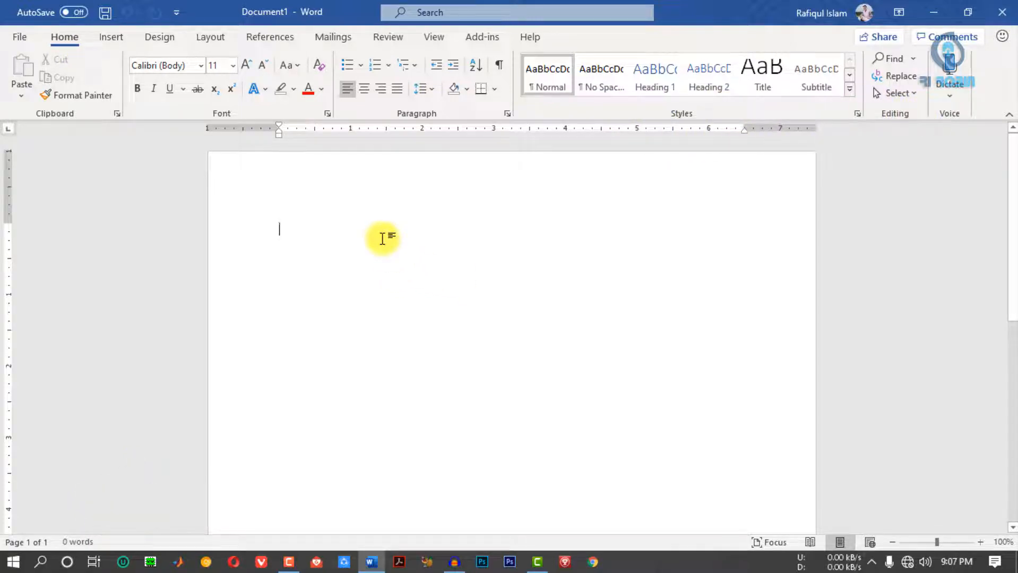
pyautogui.write('Video provides a powerful way to help you prove your point. When you click Online Video, you can paste in the embed code for the video you want to add. You can also type a keyword to search online for the video that best fits your document. To make your document look professionally produced, Word provides header, footer, cover page, and text box designs that complement each other. For example, you can add a matching cover page, header, and sidebar. Click Insert and then choose the elements you want from the different galleries. Themes and styles also help keep your document coordinated. When you click Design and choose a new Theme, the pictures, charts, and SmartArt graphics change to match your new theme. When you apply styles, your headings change to match the new theme. Save time in Word with new buttons that show up where you need them. To change the way a picture fits in your document, click it and a button for layout options appears next to it. When you work on a table, click where you want to add a row or a column, and then click the plus sign. Reading is easier, too, in the new Reading view. You can collapse parts of the document and focus on the text you want. If you need to stop reading before you reach the end, Word remembers where you left off - even on another device.')
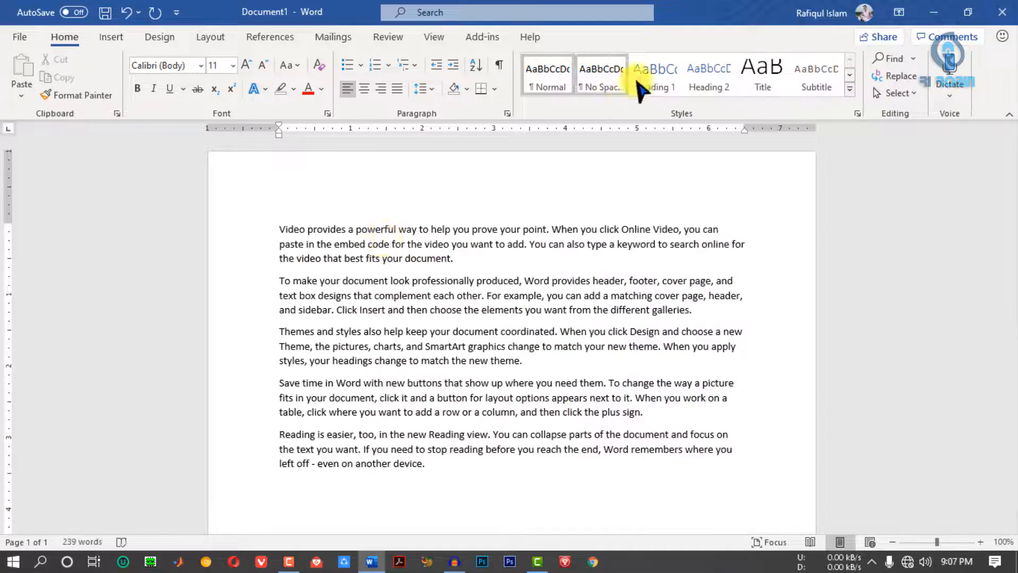
pyautogui.moveTo(279, 229); pyautogui.dragTo(694, 309)
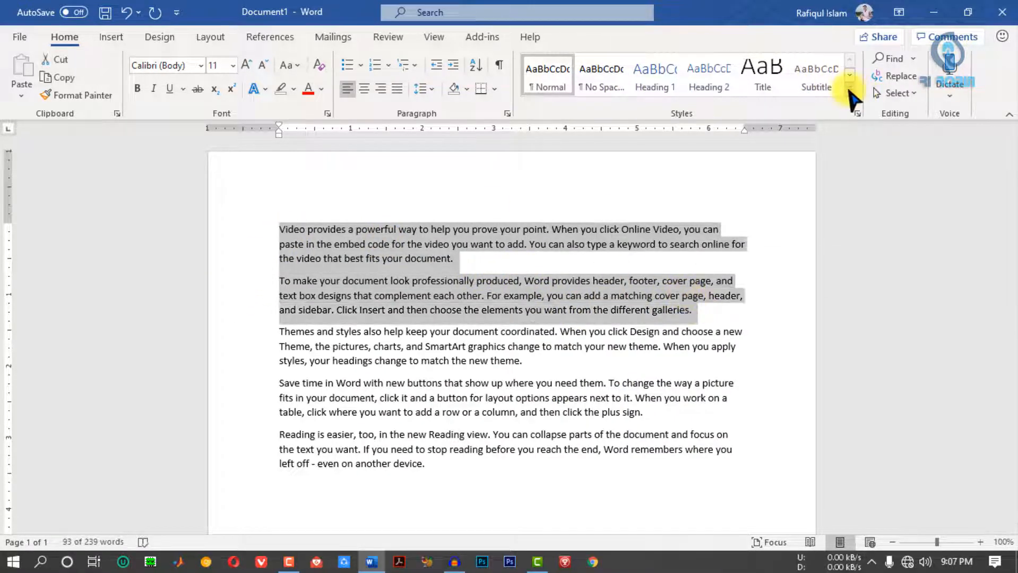
pyautogui.click(849, 89)
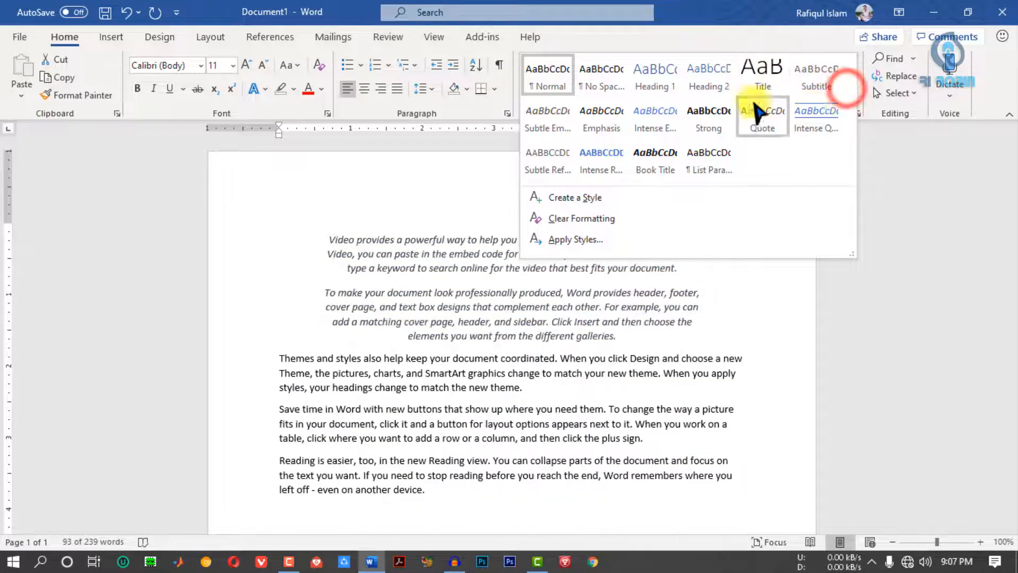
pyautogui.click(273, 269)
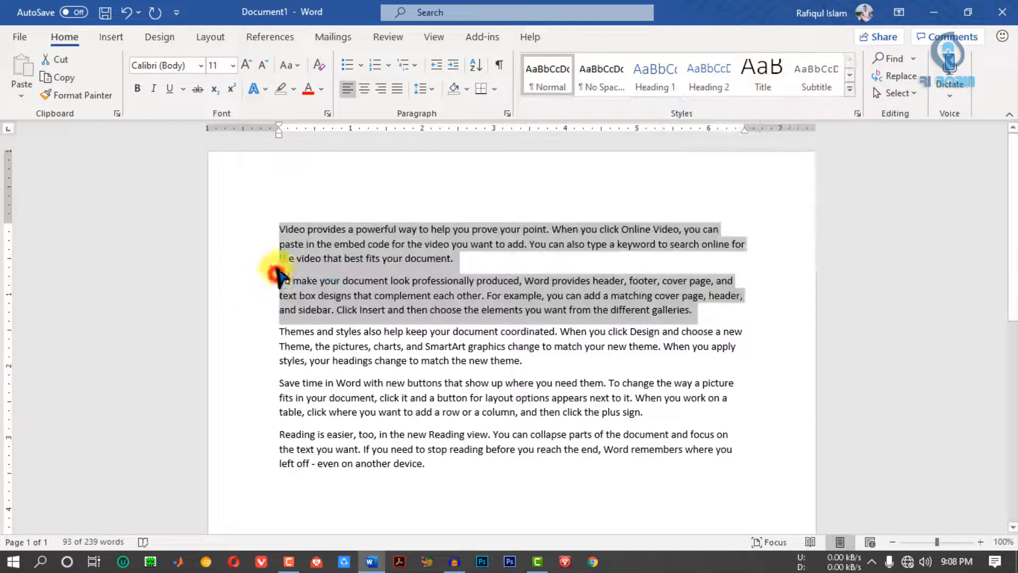
# Apply the Quote style to the first paragraph, which begins "Video provides a powerful way"
pyautogui.click(279, 227)
pyautogui.moveTo(279, 227); pyautogui.dragTo(453, 259)
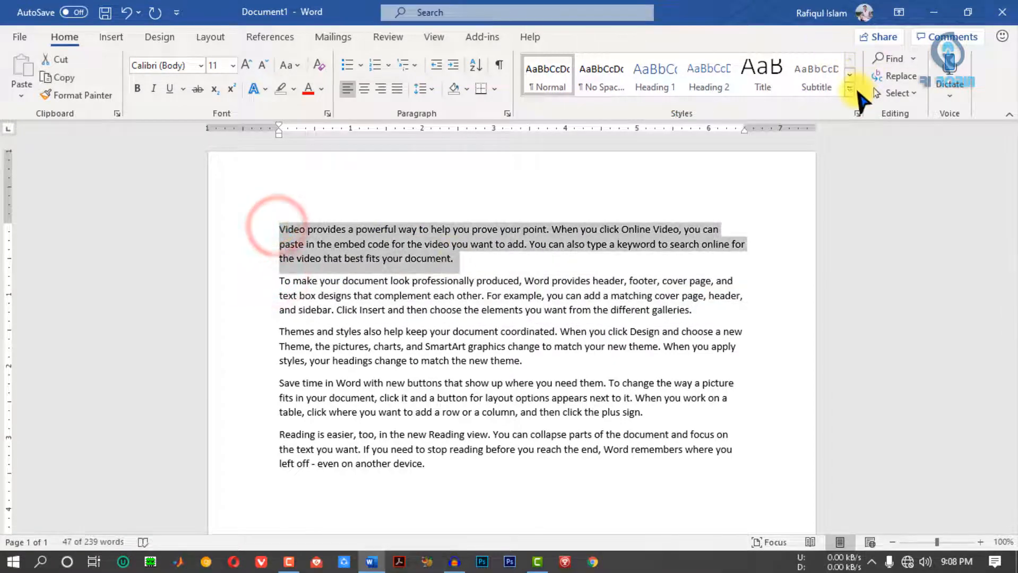
pyautogui.click(850, 88)
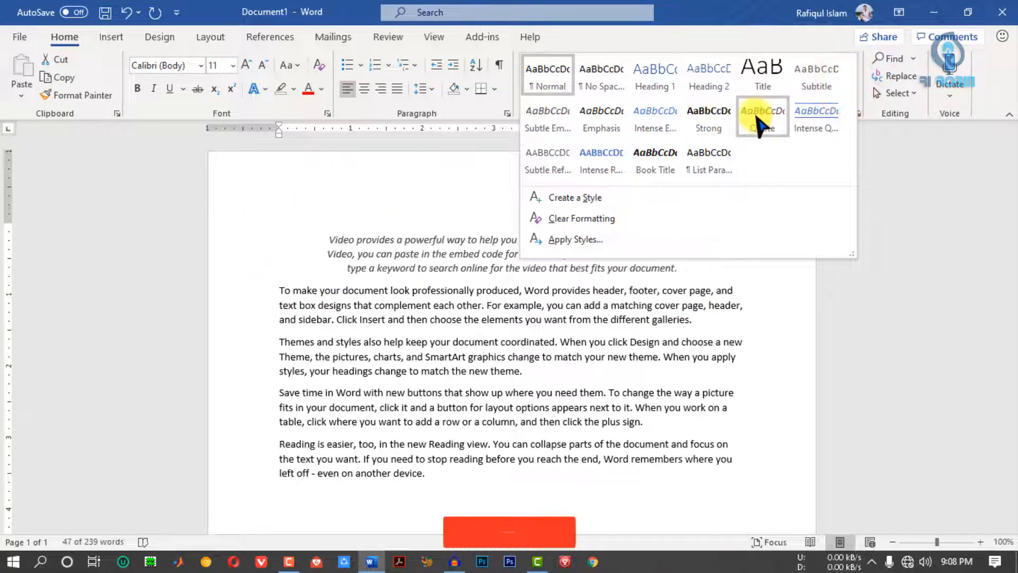
pyautogui.click(758, 116)
# Apply the Intense Quote style to the second paragraph, which begins "To make your document look professionally produced"
pyautogui.click(243, 311)
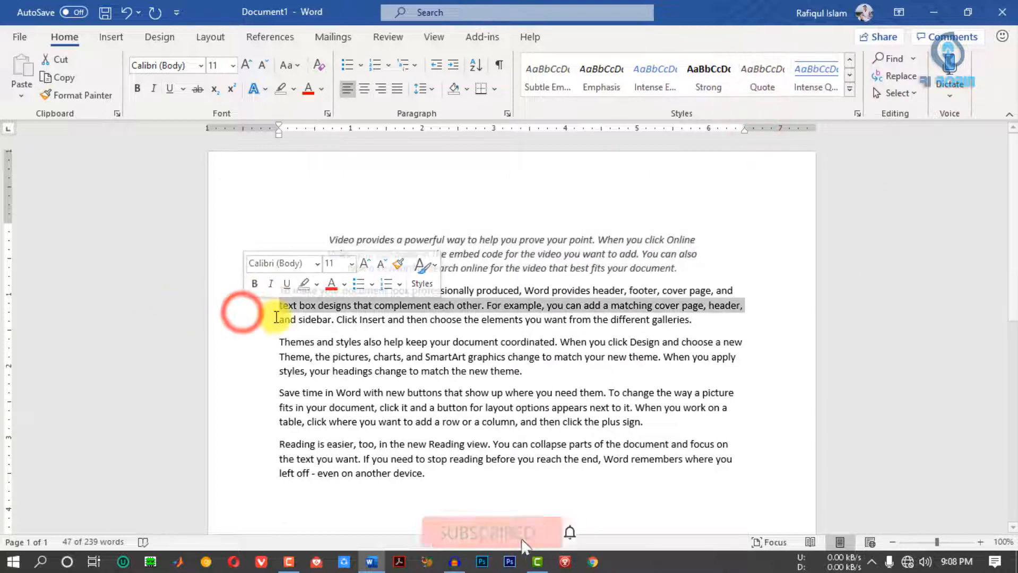
pyautogui.click(275, 318)
pyautogui.doubleClick(268, 305)
pyautogui.click(850, 89)
pyautogui.click(828, 114)
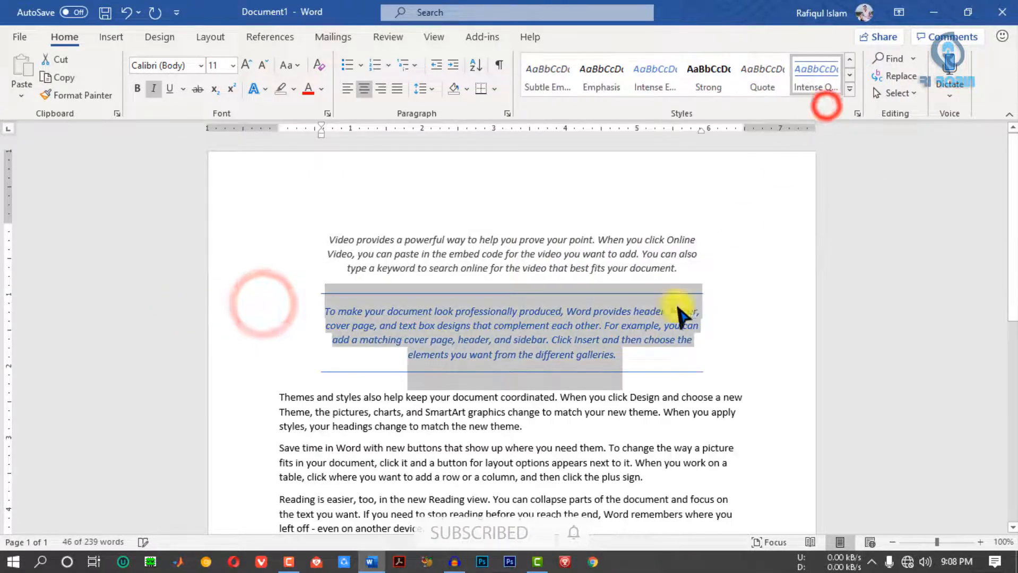
# Apply the Strong style to the third paragraph, which begins "Themes and styles also help"
pyautogui.doubleClick(263, 405)
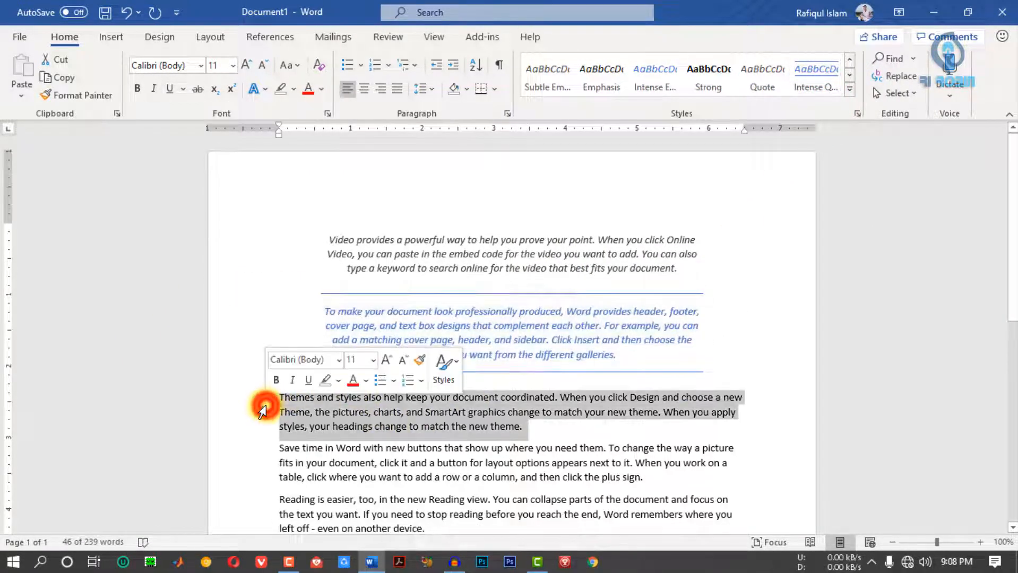
pyautogui.click(850, 89)
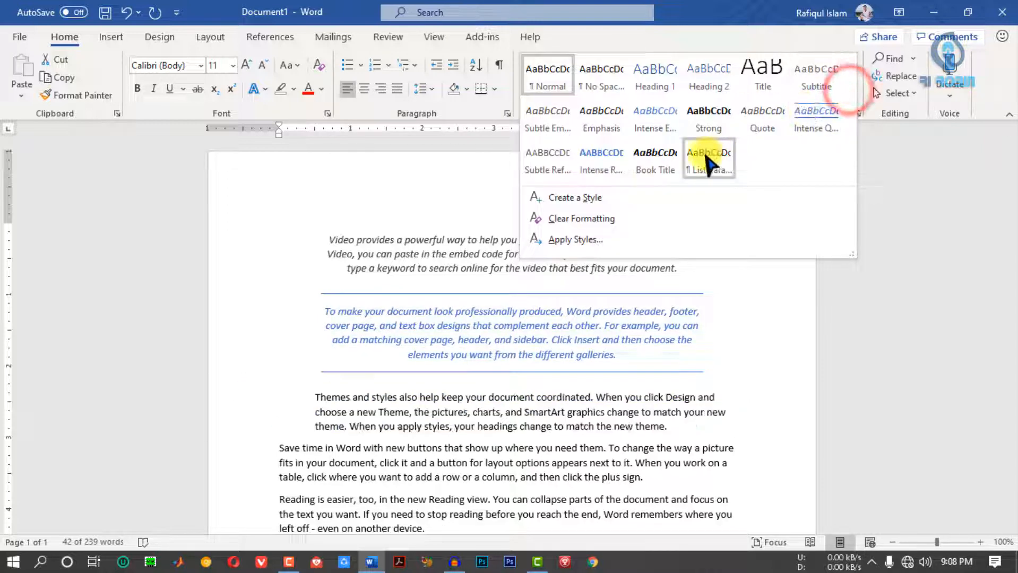
pyautogui.click(709, 119)
# Apply the Intense Reference style to the fourth paragraph, which begins "Save time in Word", and deselect it
pyautogui.moveTo(1014, 162); pyautogui.dragTo(1013, 249)
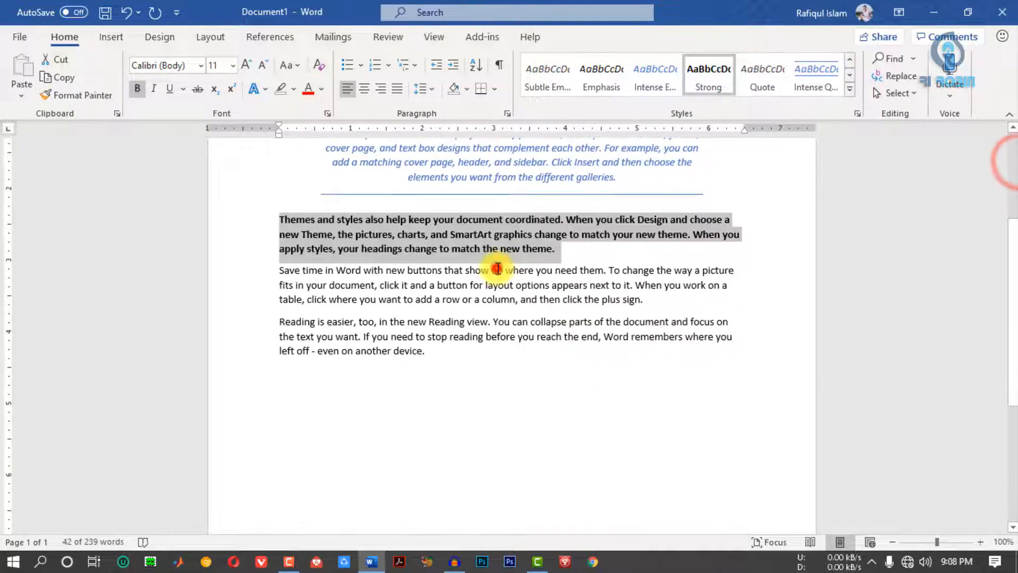
pyautogui.click(497, 269)
pyautogui.doubleClick(247, 286)
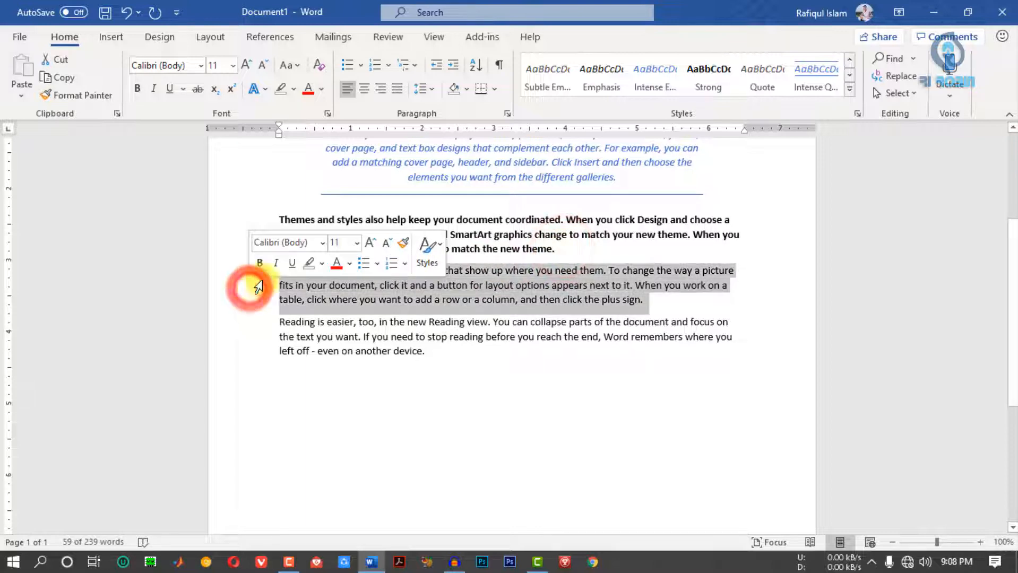
pyautogui.click(850, 89)
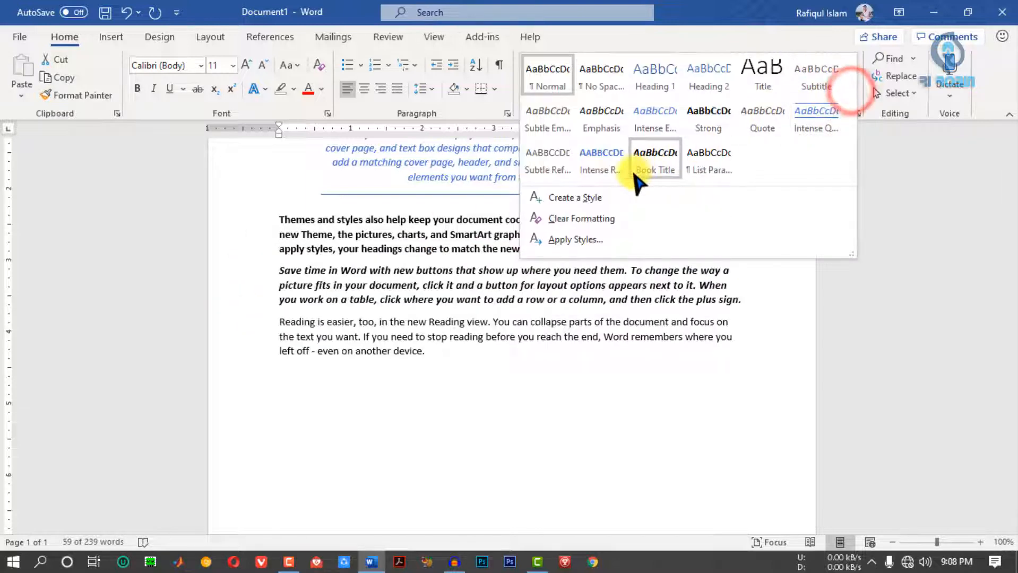
pyautogui.click(589, 157)
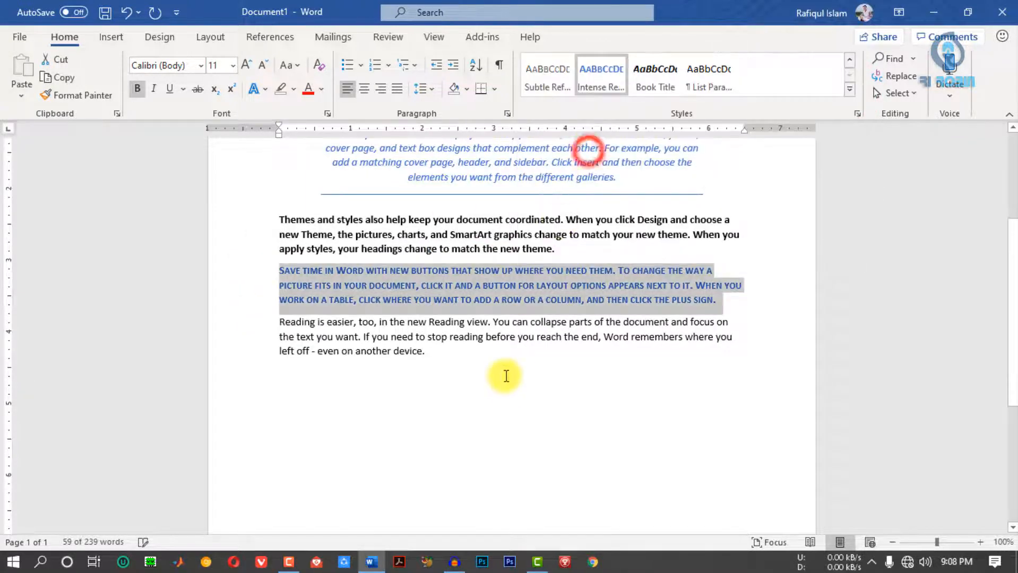
pyautogui.click(506, 383)
pyautogui.moveTo(1014, 282); pyautogui.dragTo(1015, 201)
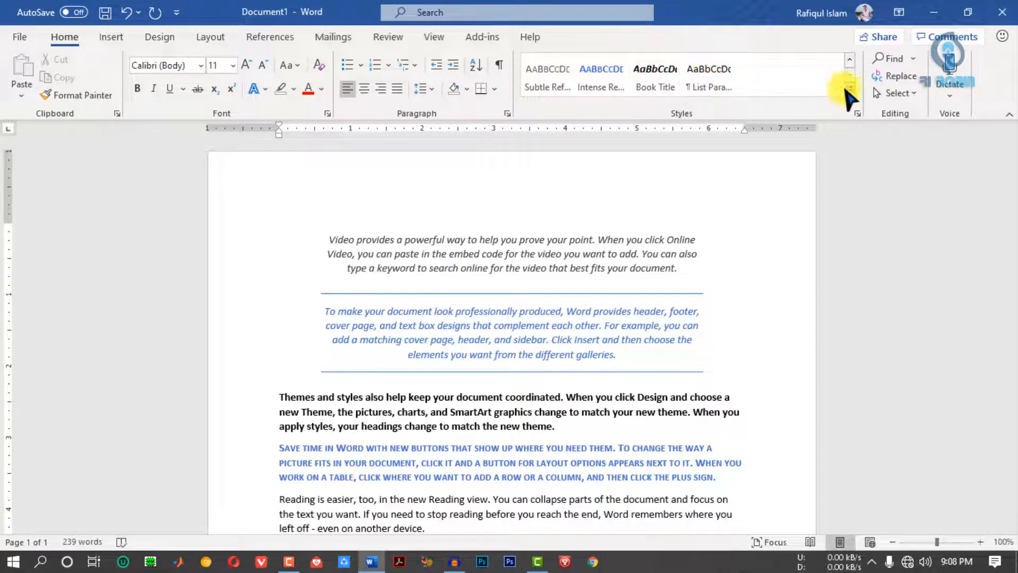
pyautogui.click(849, 89)
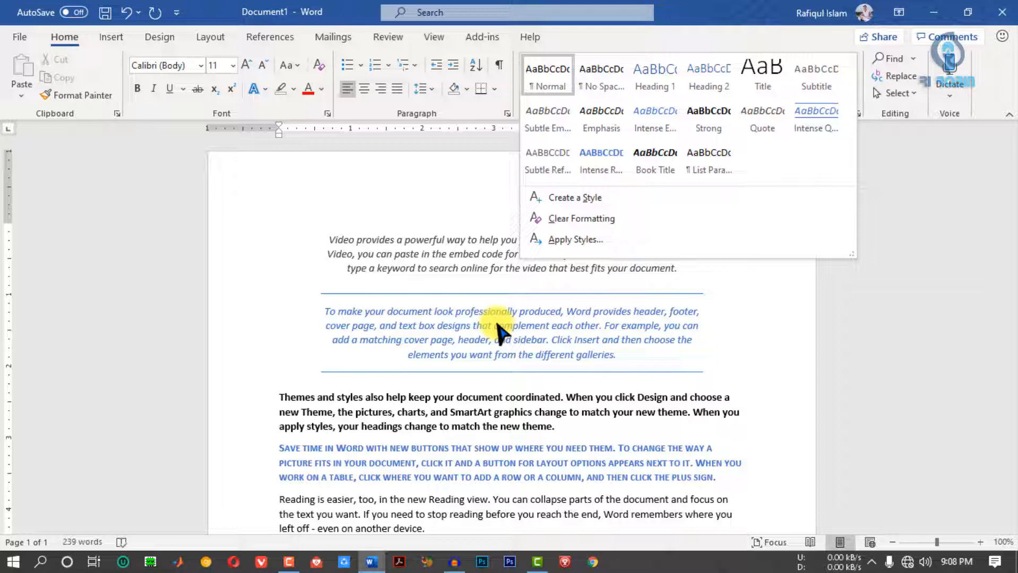
pyautogui.click(502, 332)
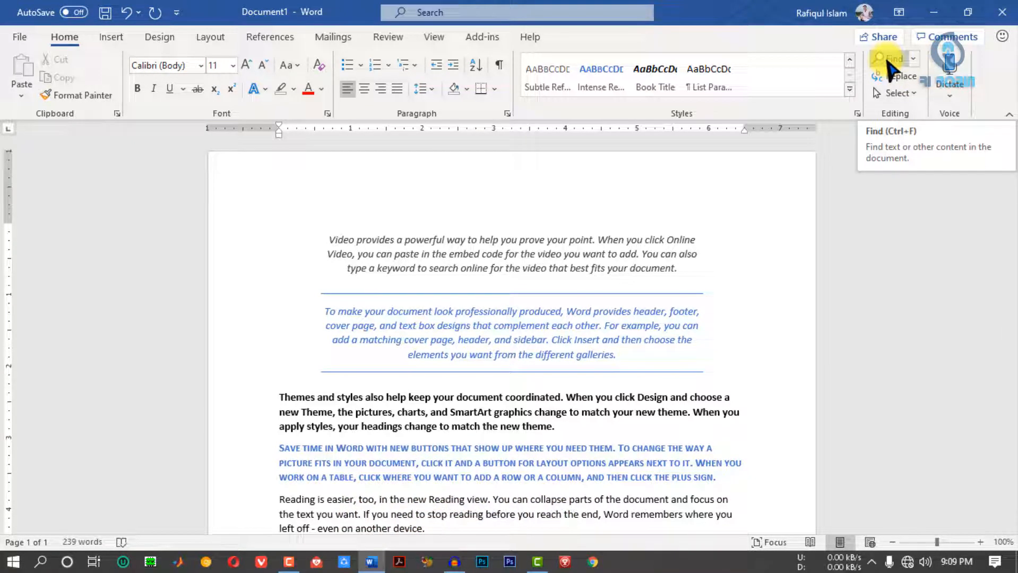
# Search the document for the word "where", review its matches in the text and go to the first one
pyautogui.click(887, 60)
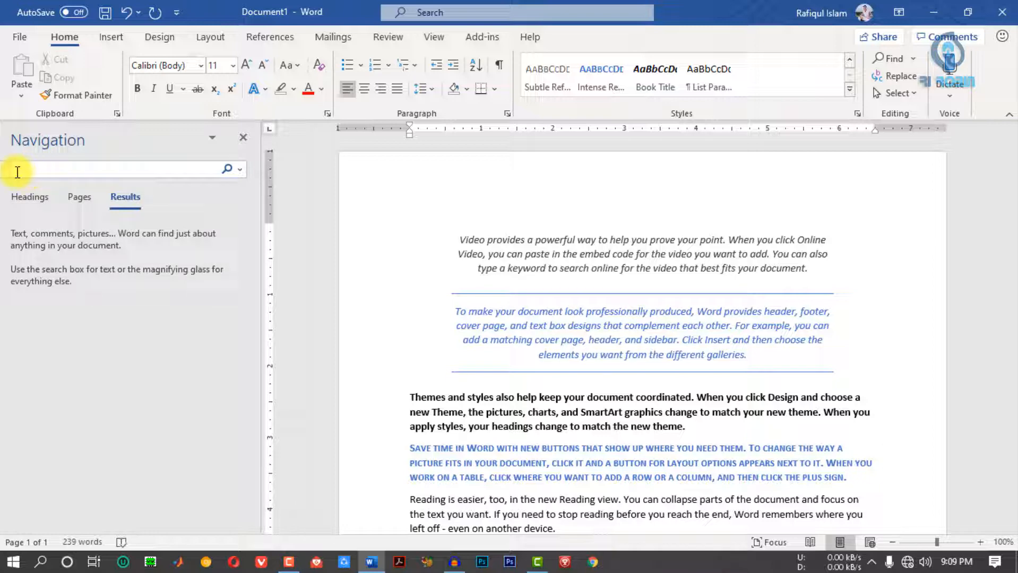
pyautogui.scroll(-8, 632, 332)
pyautogui.scroll(1, 691, 308)
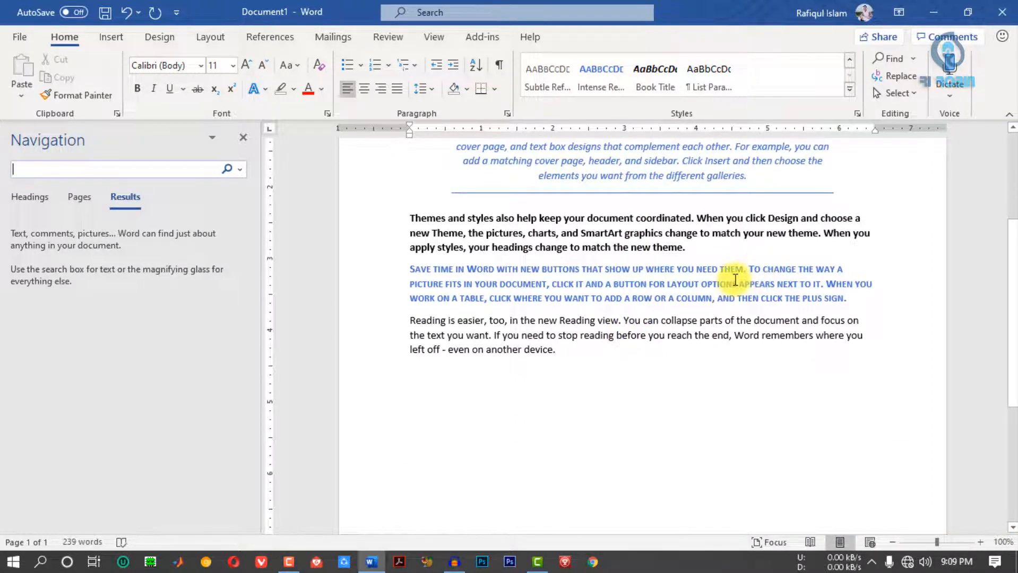
pyautogui.scroll(8, 549, 273)
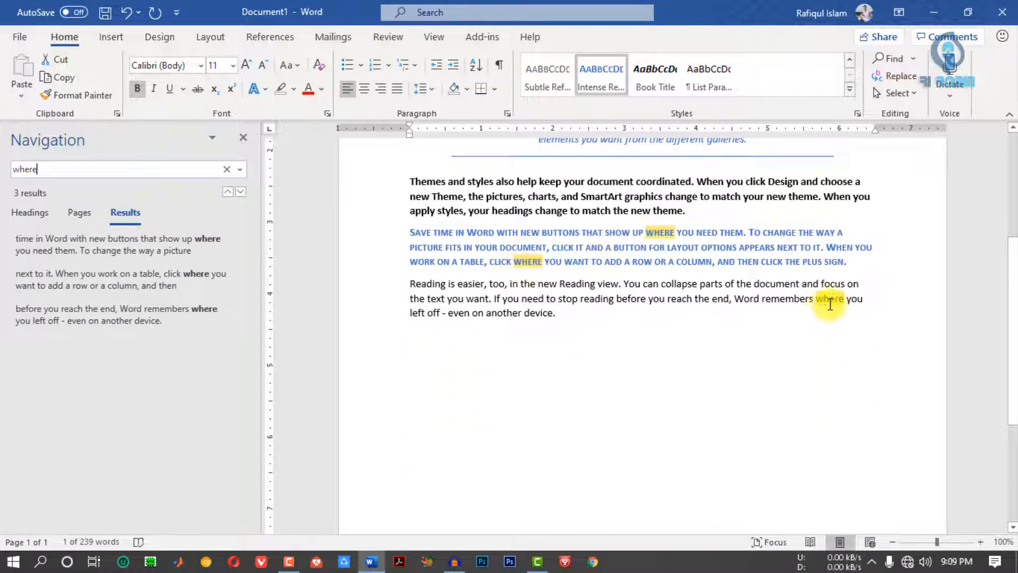
pyautogui.moveTo(1014, 328); pyautogui.dragTo(1016, 361)
pyautogui.scroll(5, 645, 333)
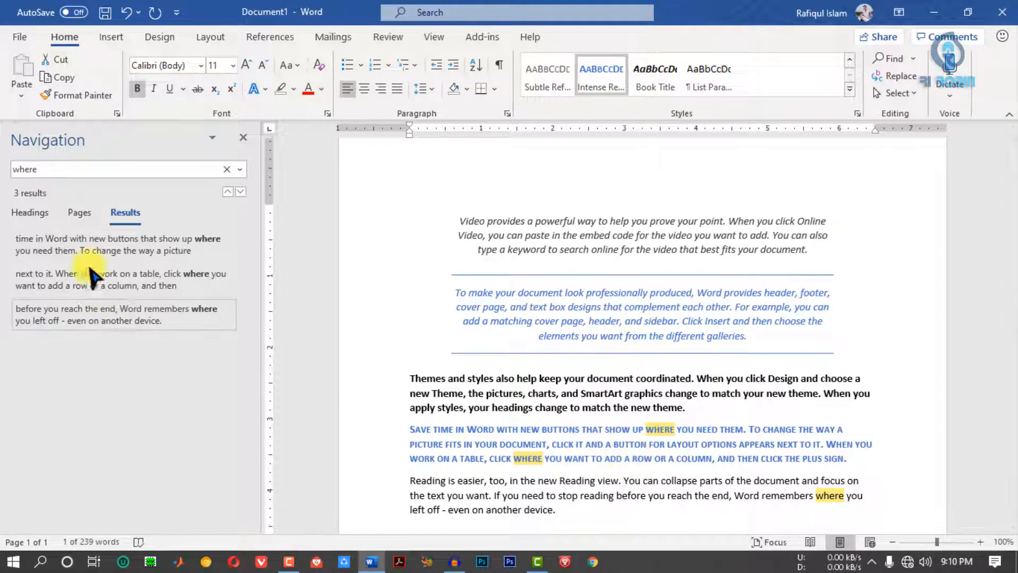
pyautogui.click(58, 245)
# Search the document for the word "header" and close the search results
pyautogui.click(55, 171)
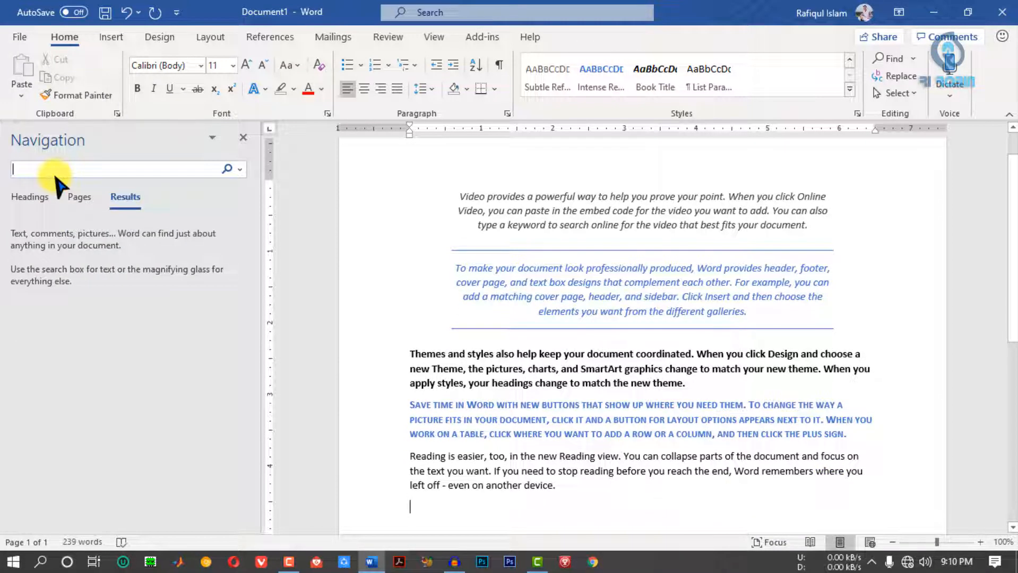
pyautogui.write('header')
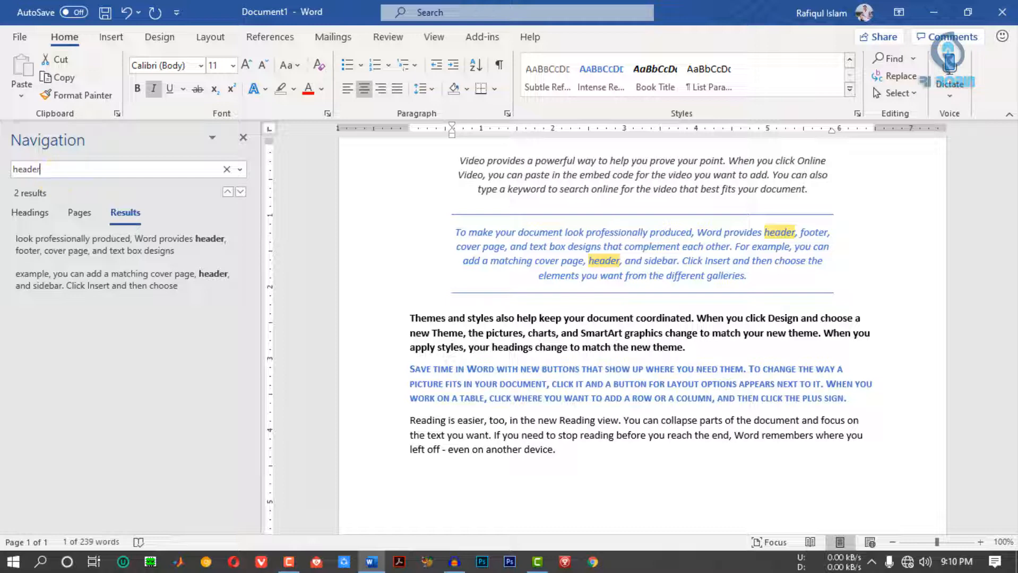
pyautogui.click(243, 137)
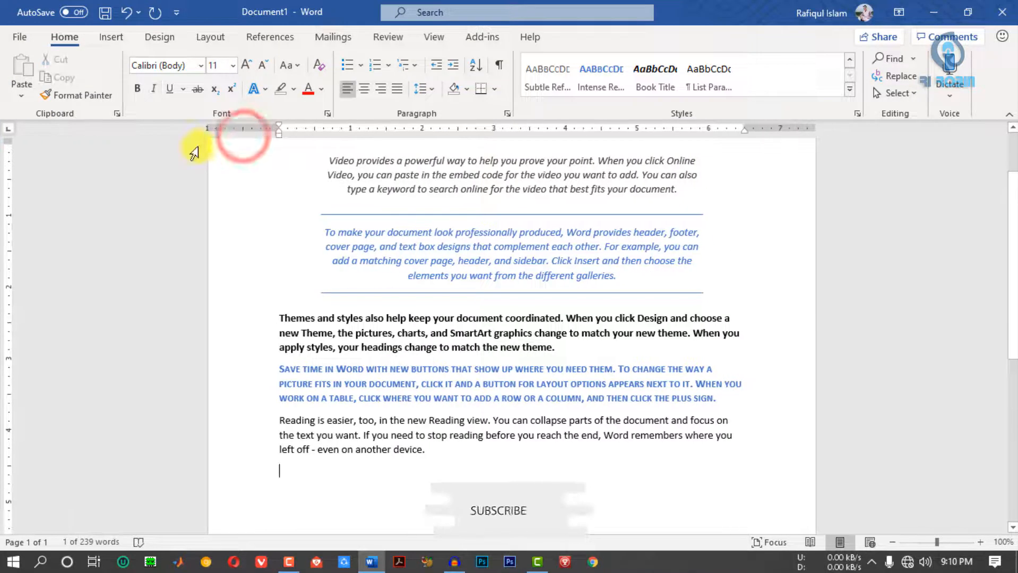
# Set up Find and Replace to replace "header" with "RI ROBIN", keeping the dialog clear of the document text
pyautogui.click(901, 79)
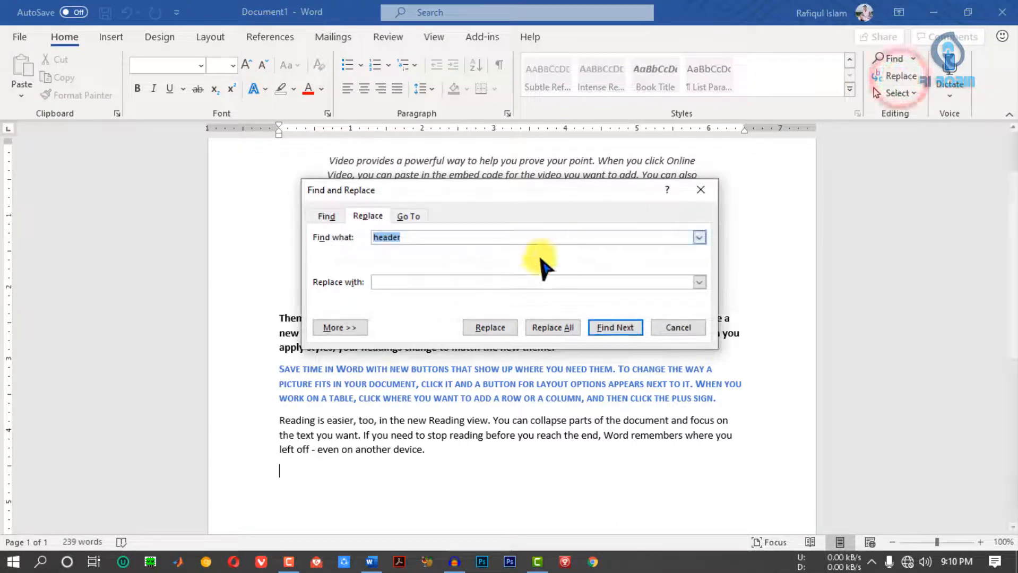
pyautogui.moveTo(464, 193); pyautogui.dragTo(743, 128)
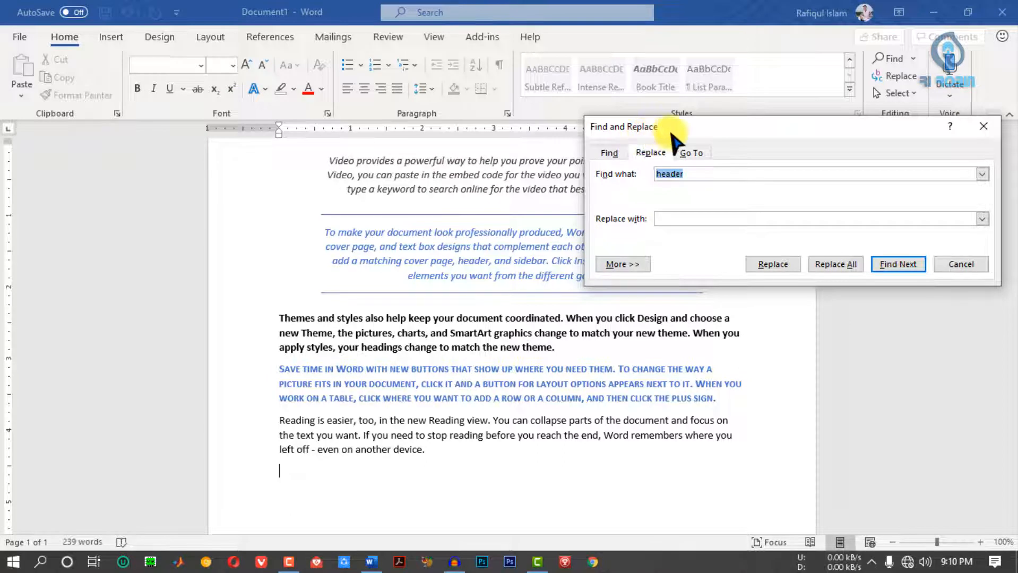
pyautogui.click(609, 153)
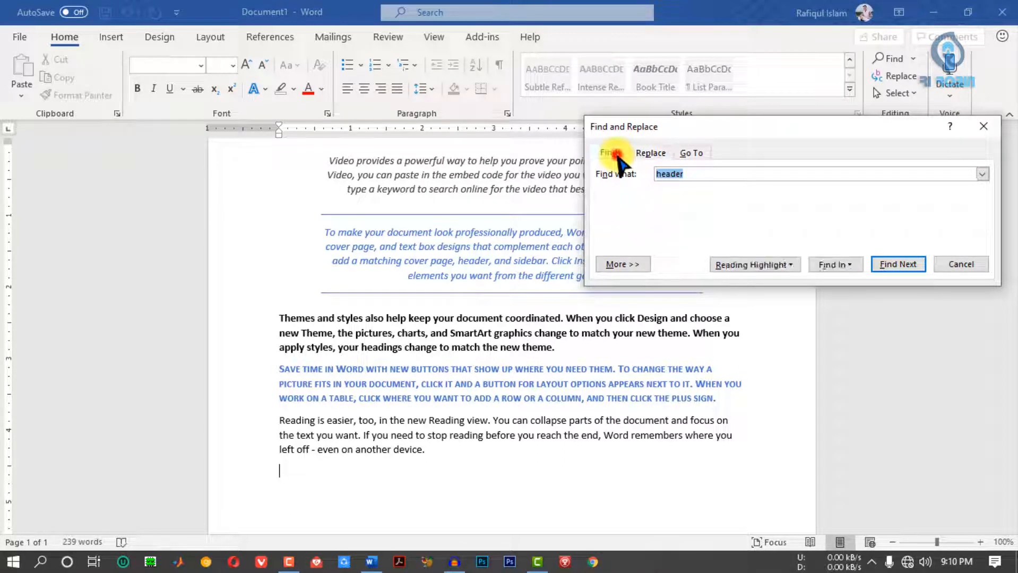
pyautogui.click(651, 153)
pyautogui.click(693, 176)
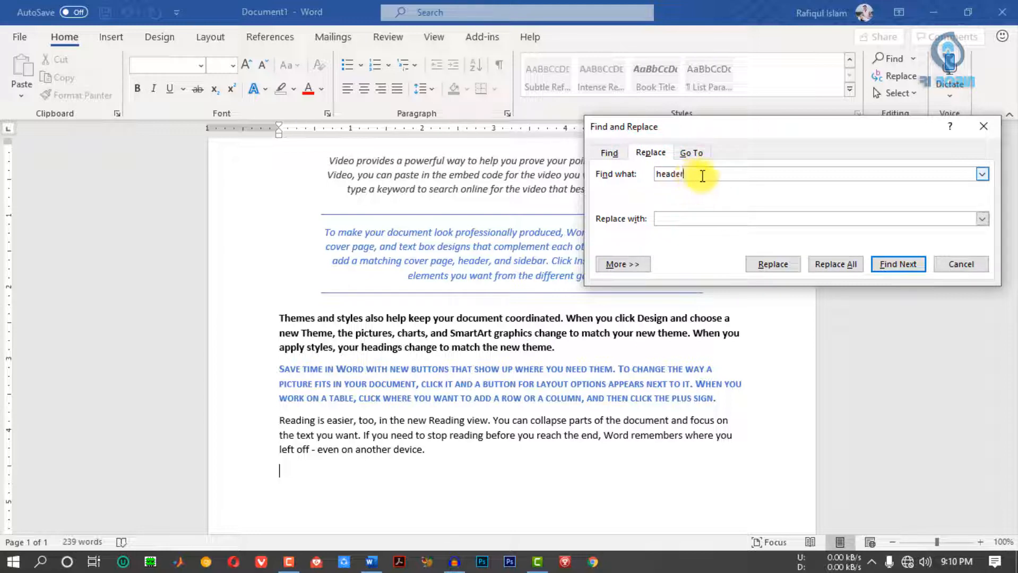
pyautogui.doubleClick(702, 176)
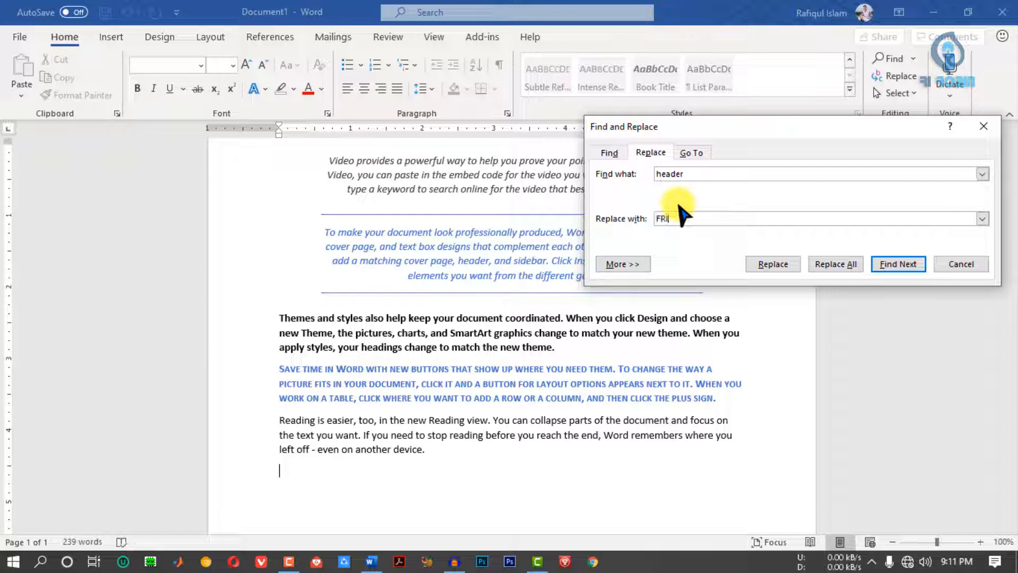
pyautogui.moveTo(828, 127); pyautogui.dragTo(822, 22)
# Find the first "header" and replace it with "RI ROBIN", and replace all remaining occurrences in the document
pyautogui.click(882, 158)
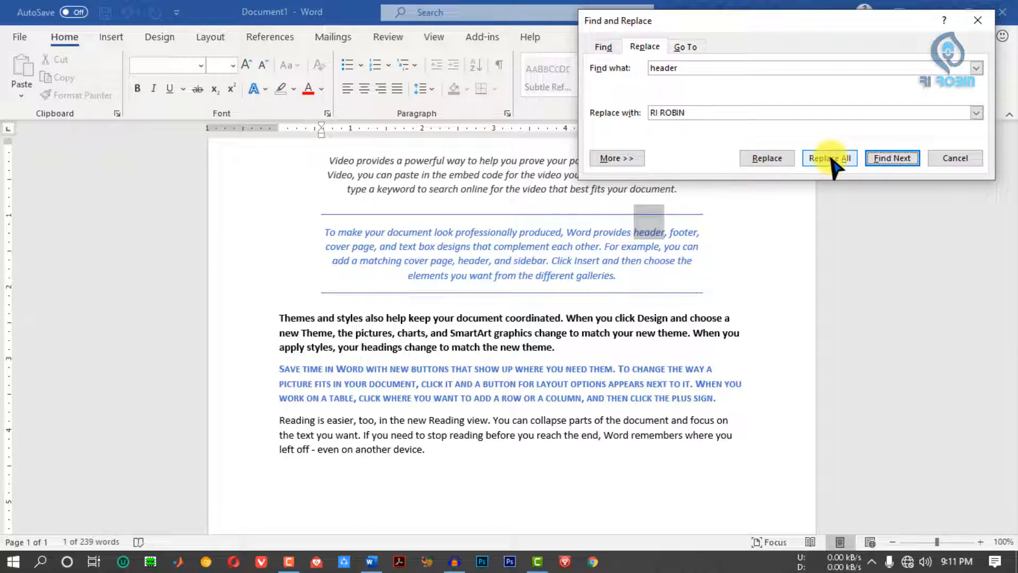
pyautogui.click(766, 155)
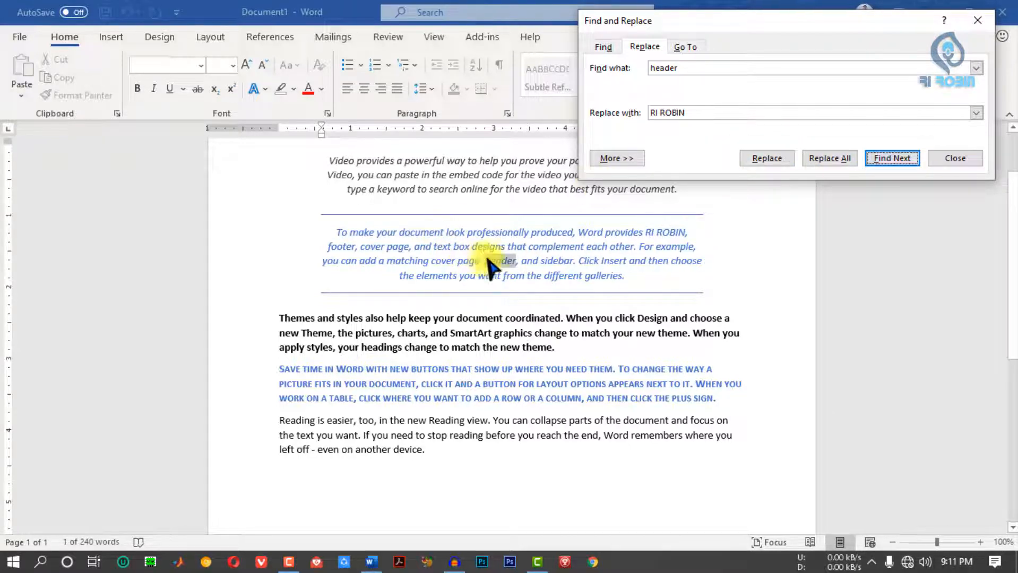
pyautogui.scroll(1, 505, 261)
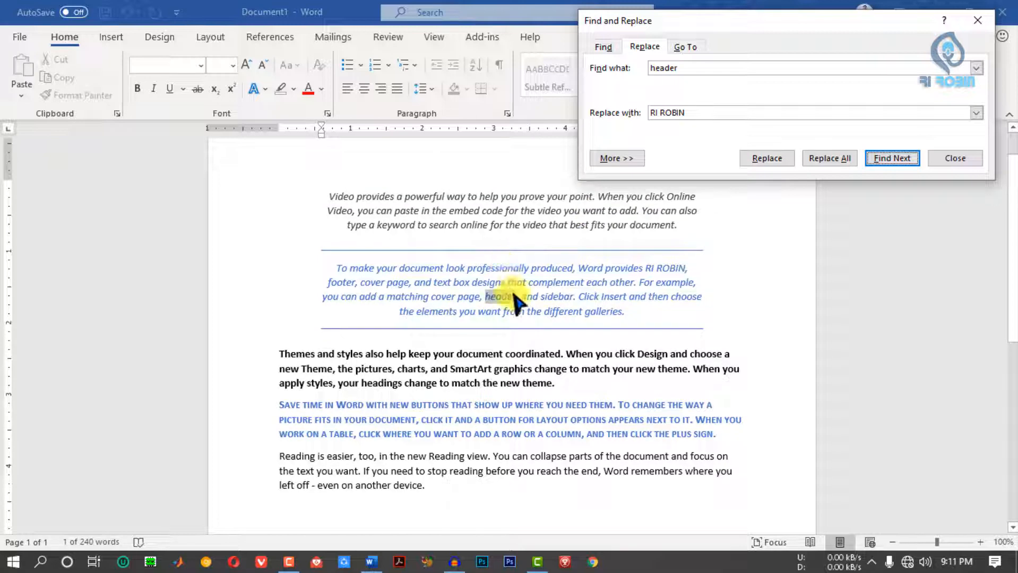
pyautogui.click(830, 159)
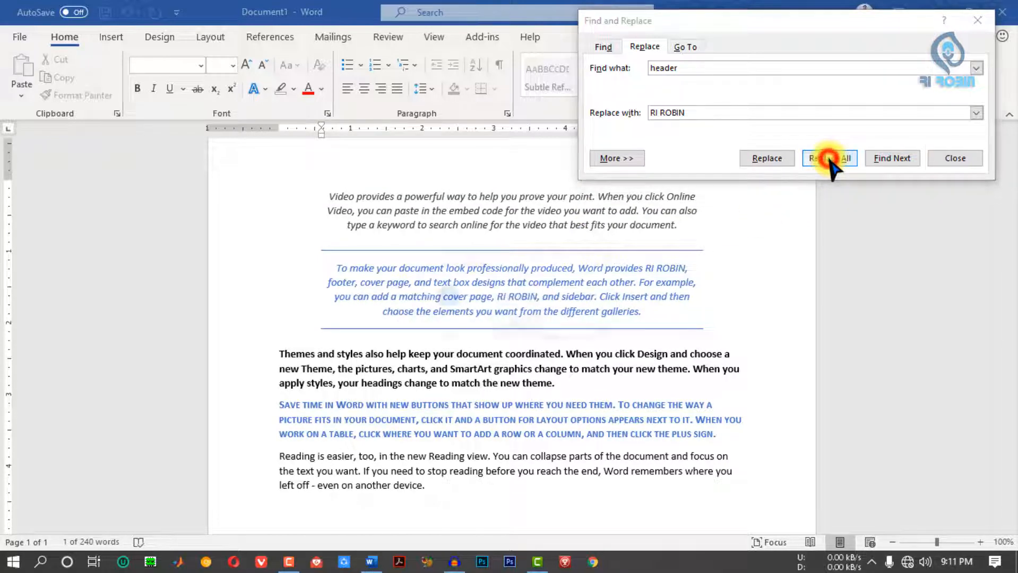
# Dismiss the replacement message and examine the Go To options, including the list of targets and the page number entry
pyautogui.click(515, 325)
pyautogui.scroll(-3, 480, 229)
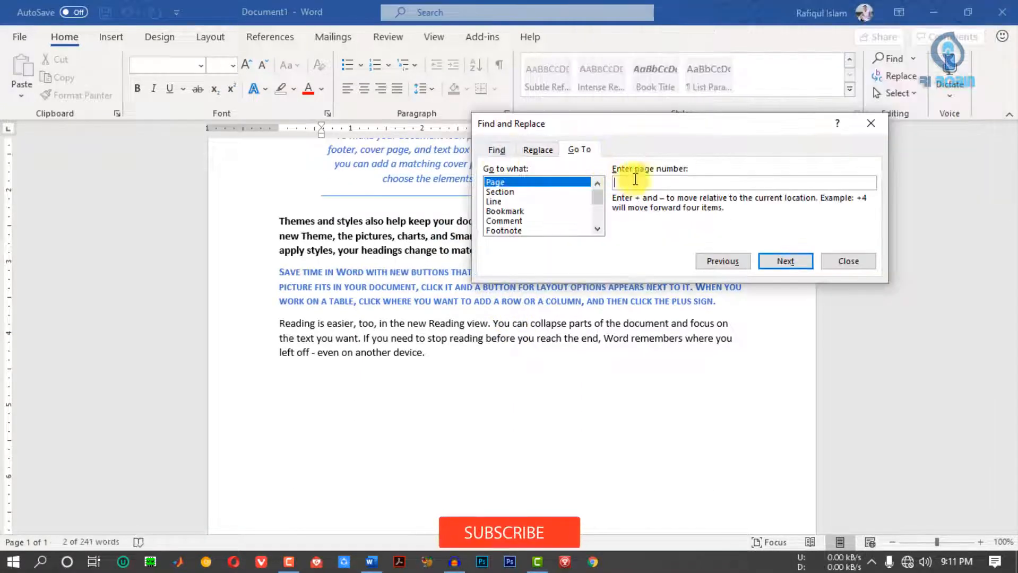
pyautogui.moveTo(597, 199)
pyautogui.mouseDown()
pyautogui.moveTo(597, 215)
pyautogui.moveTo(598, 180)
pyautogui.mouseUp()
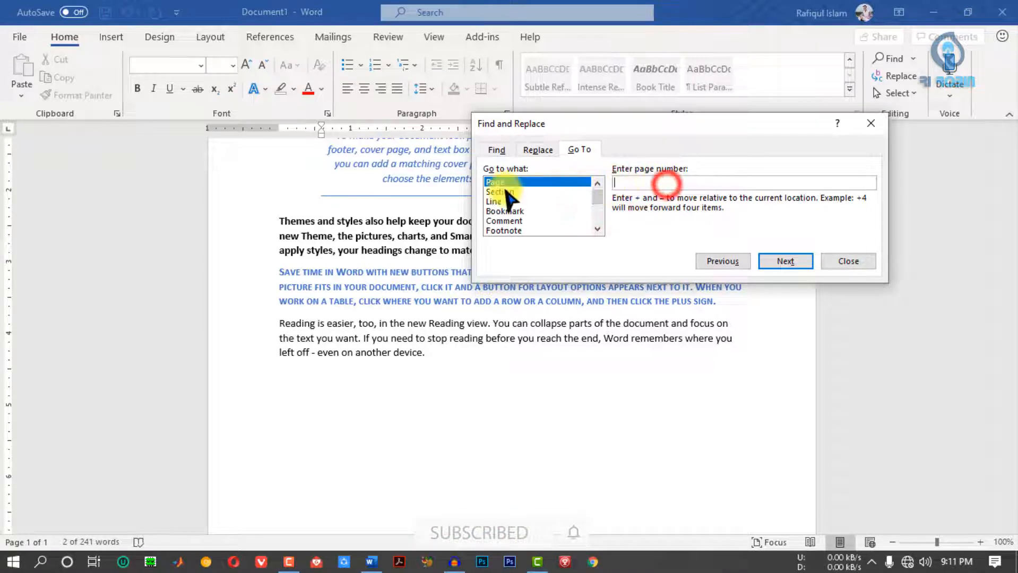
pyautogui.click(663, 182)
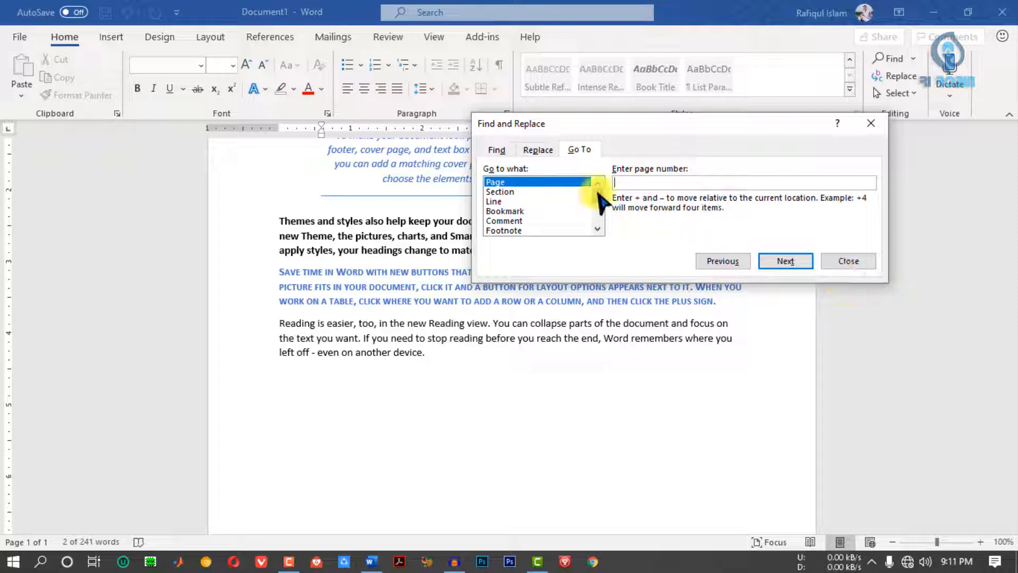
pyautogui.moveTo(599, 194)
pyautogui.mouseDown()
pyautogui.moveTo(603, 226)
pyautogui.moveTo(615, 191)
pyautogui.mouseUp()
# Review the search and replacement entries in Find and Replace, then close the dialog
pyautogui.click(539, 150)
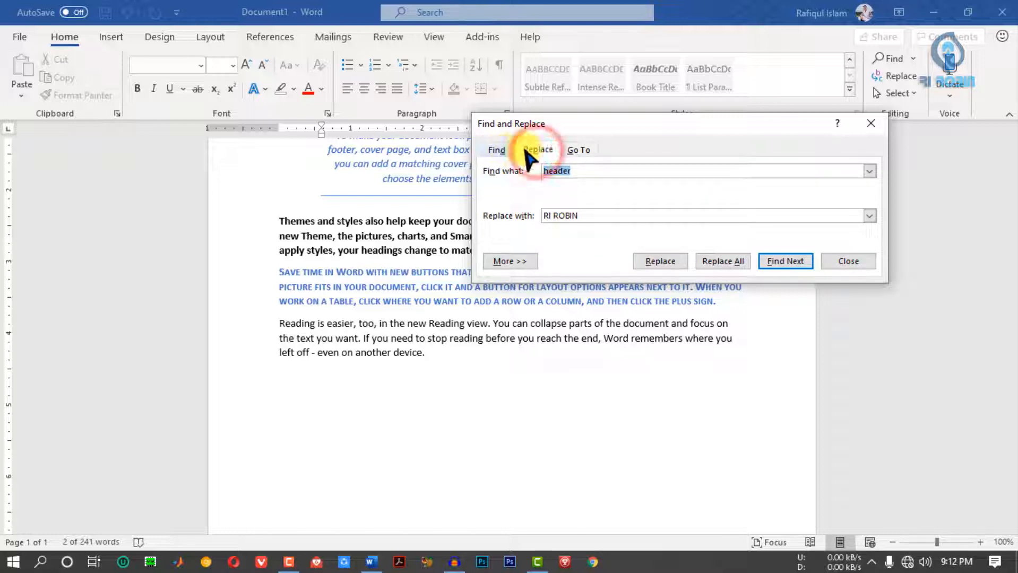
pyautogui.click(496, 151)
pyautogui.click(529, 150)
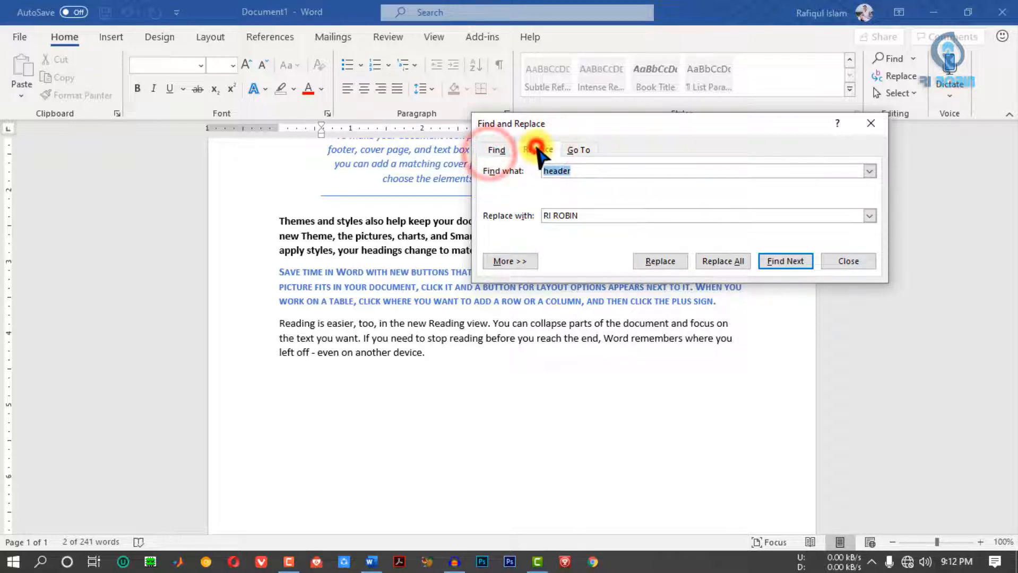
pyautogui.click(613, 175)
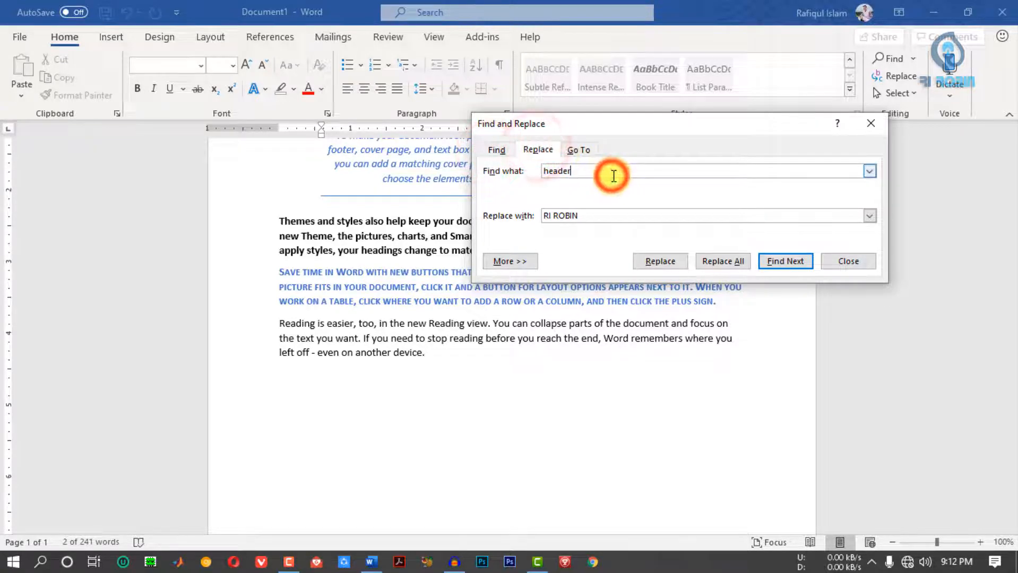
pyautogui.click(875, 170)
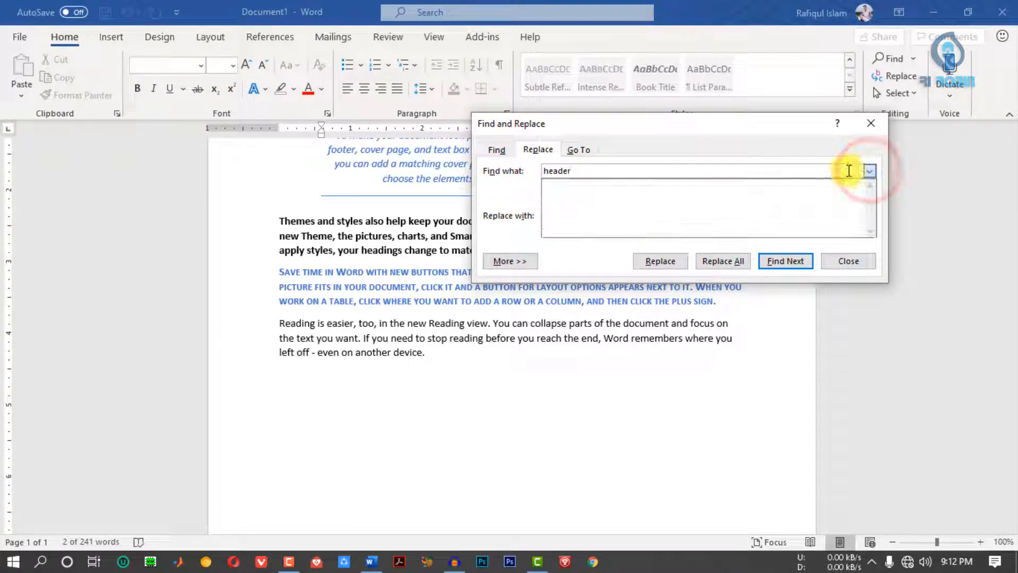
pyautogui.click(846, 171)
pyautogui.moveTo(595, 165); pyautogui.dragTo(538, 171)
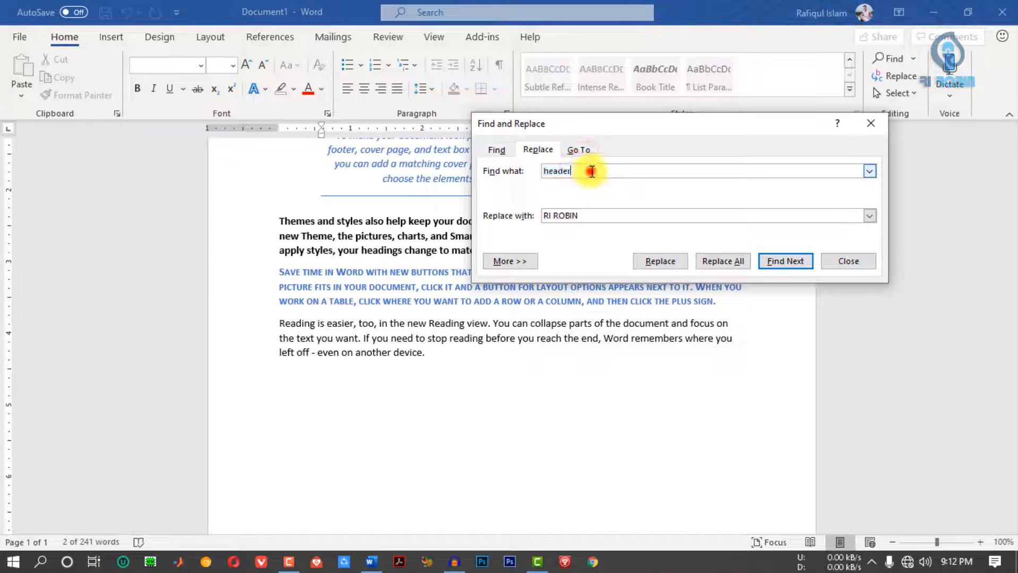
pyautogui.moveTo(577, 215); pyautogui.dragTo(518, 216)
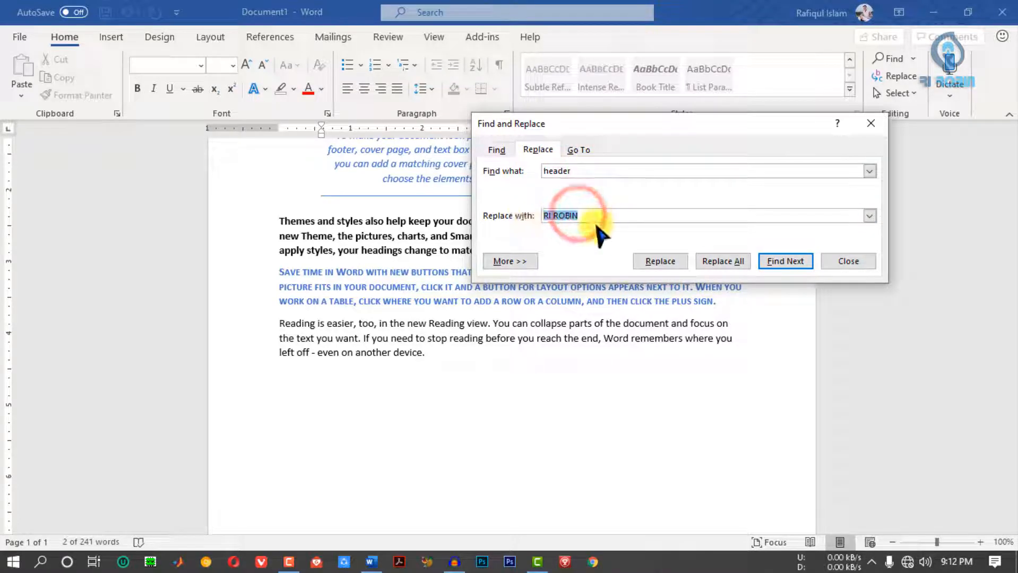
pyautogui.click(591, 215)
pyautogui.moveTo(662, 126); pyautogui.dragTo(716, 206)
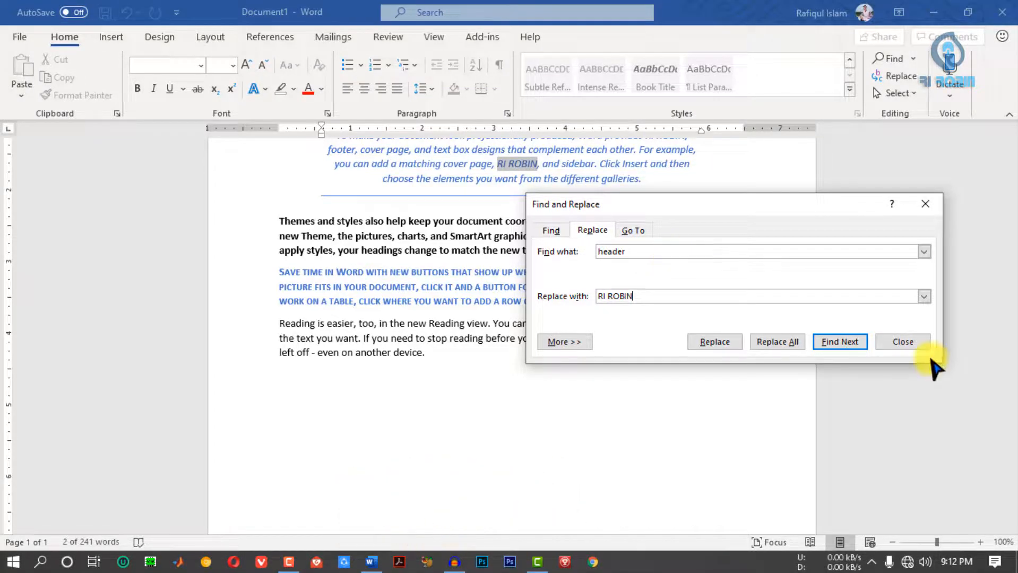
pyautogui.click(902, 341)
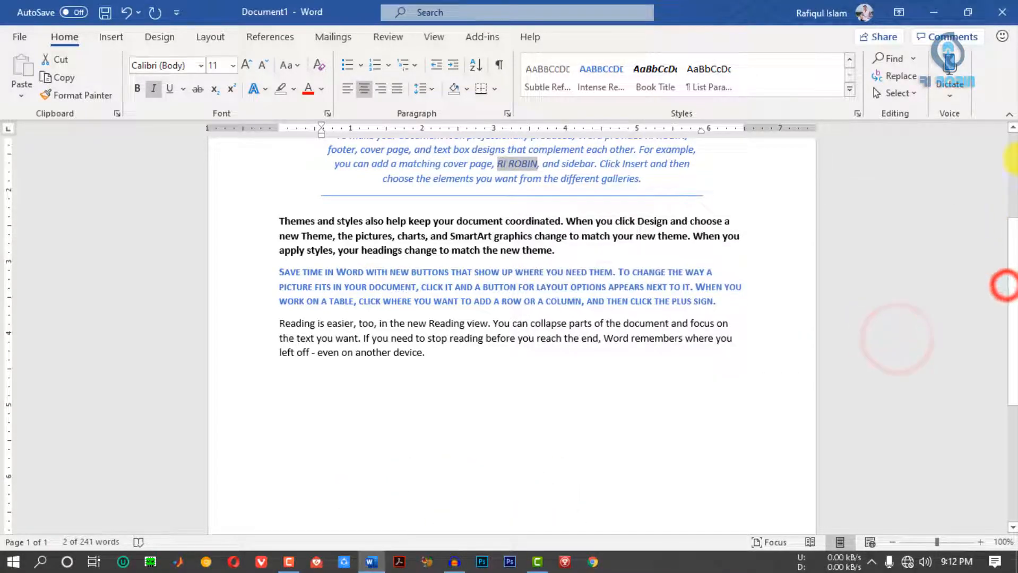
# Insert "RI ROBIN" before "SmartArt graphics" in the bold black paragraph
pyautogui.moveTo(1013, 266); pyautogui.dragTo(1013, 201)
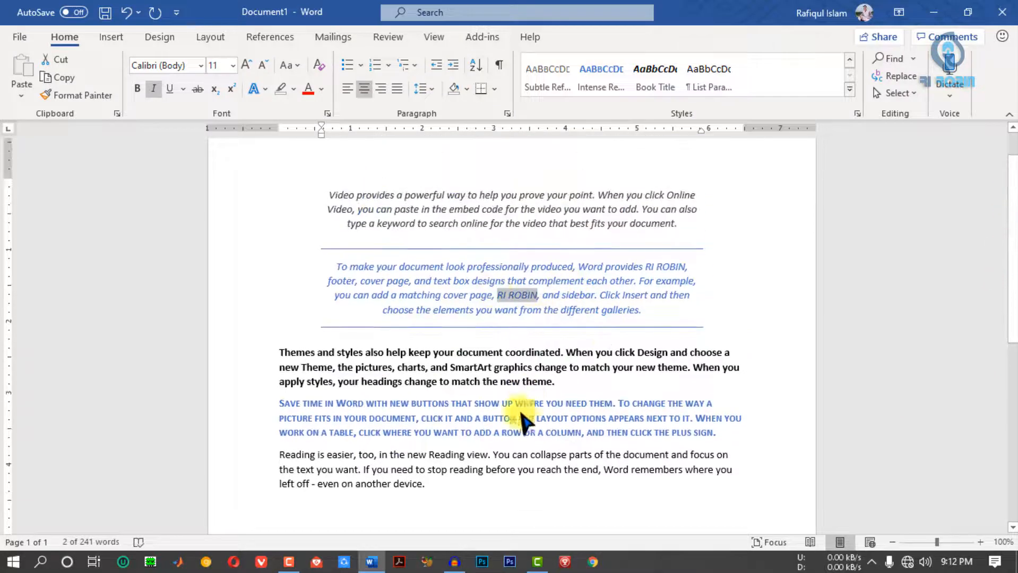
pyautogui.click(450, 367)
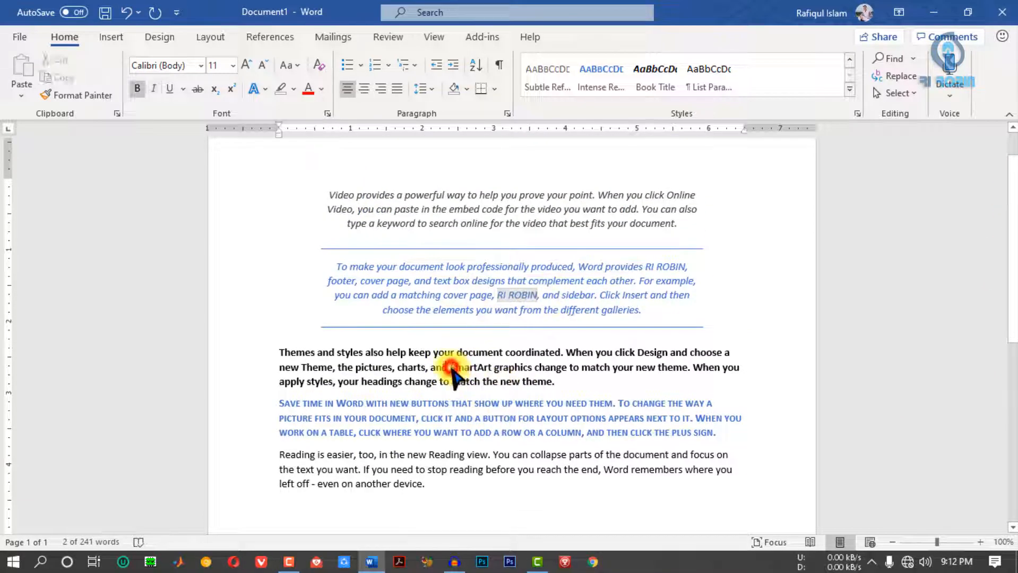
pyautogui.write('RI')
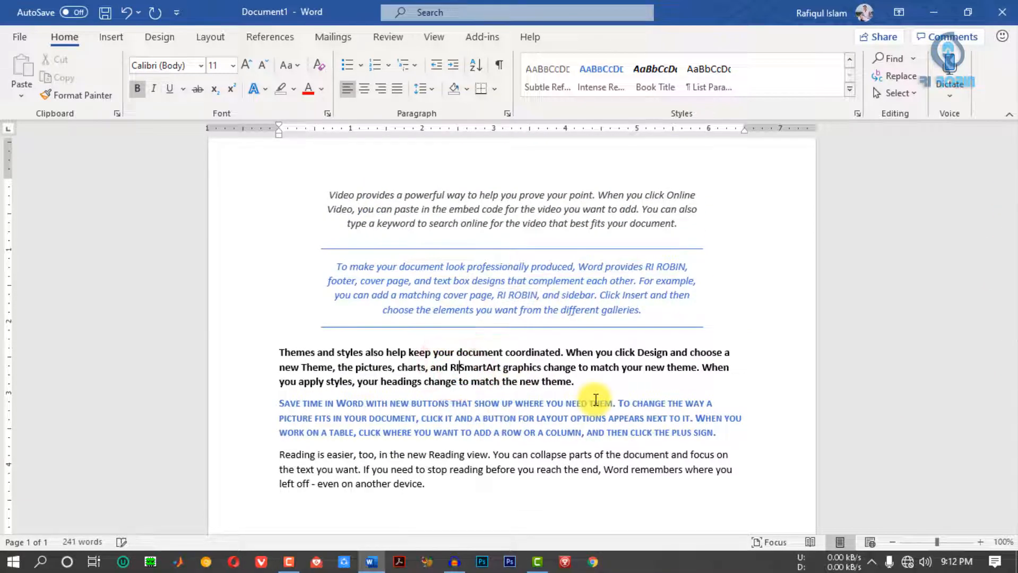
pyautogui.write(' ROBIN')
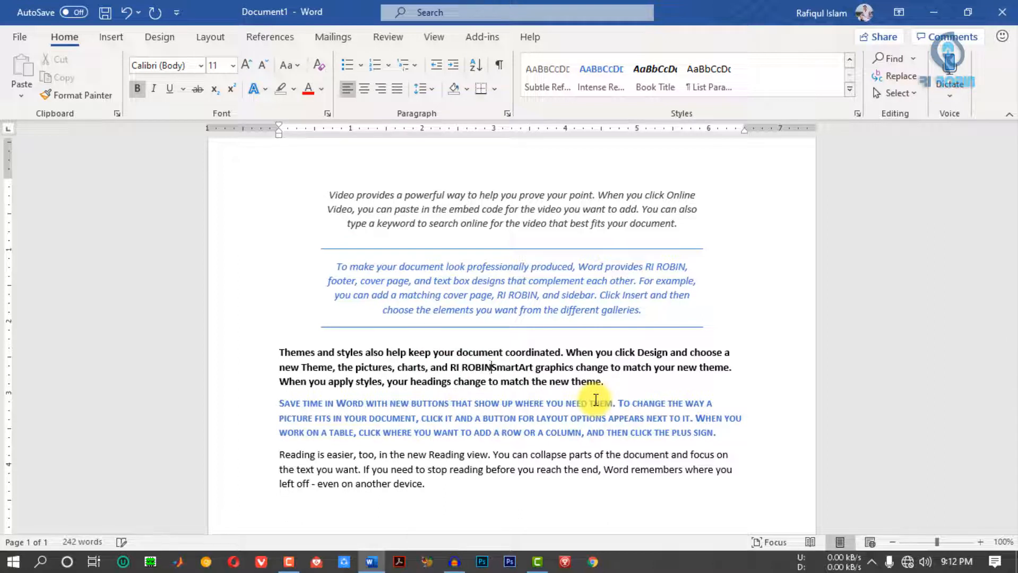
# Insert "RI ROBIN" before "video you want to add" in the first paragraph and before "reading before you reach" in the last paragraph
pyautogui.click(539, 210)
pyautogui.write('RI ROBIN')
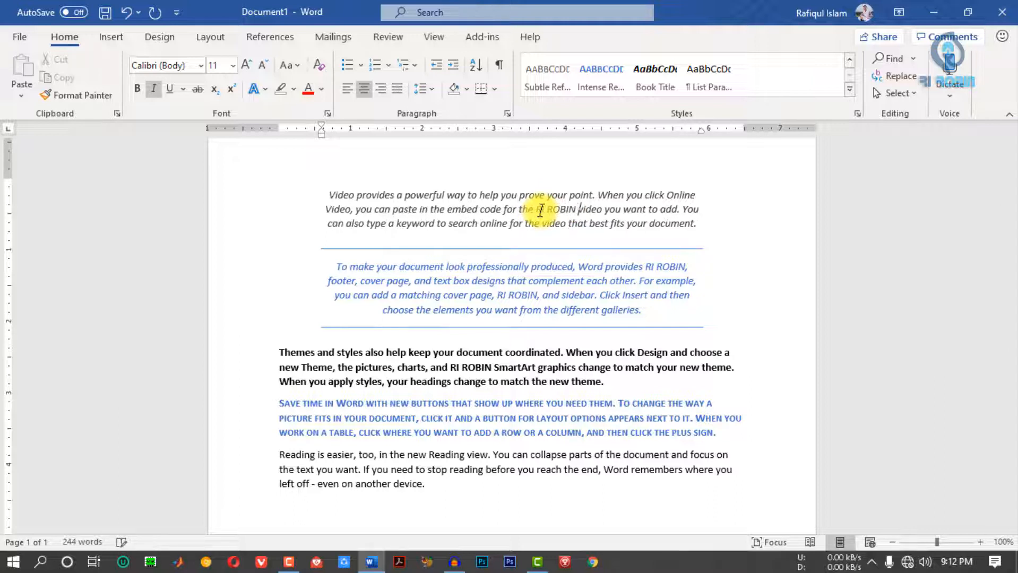
pyautogui.click(456, 476)
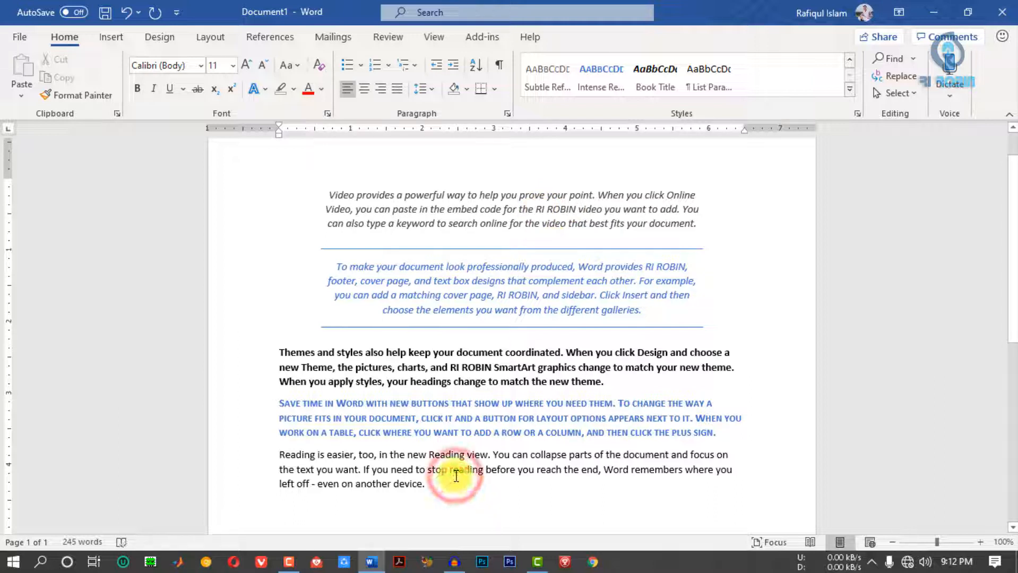
pyautogui.write('RI')
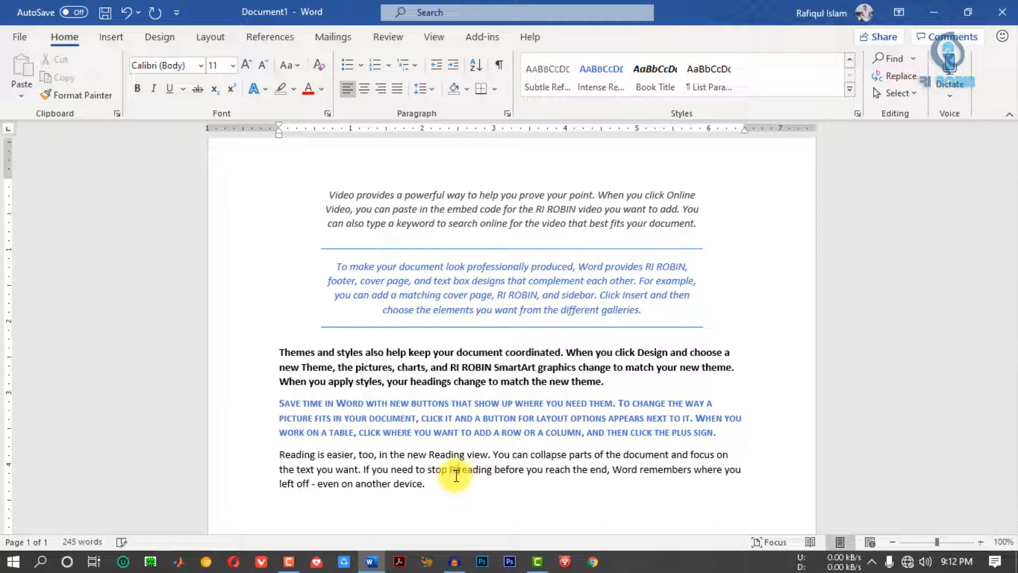
pyautogui.write(' ROBIN')
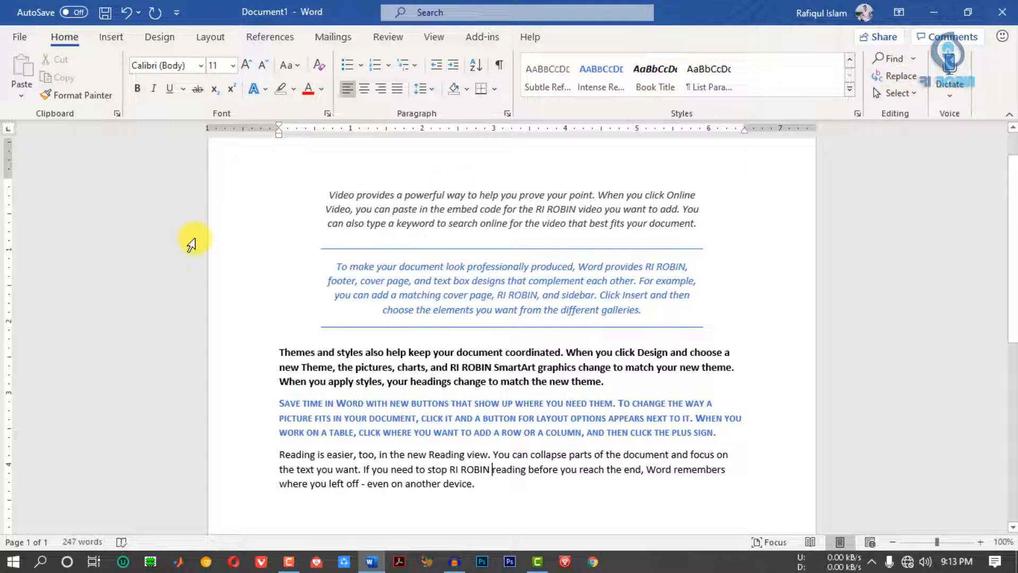
# Set up Find and Replace to replace "RI ROBIN" with the person's full name, keeping the dialog clear of the document text
pyautogui.hotkey('ctrl', 'h')
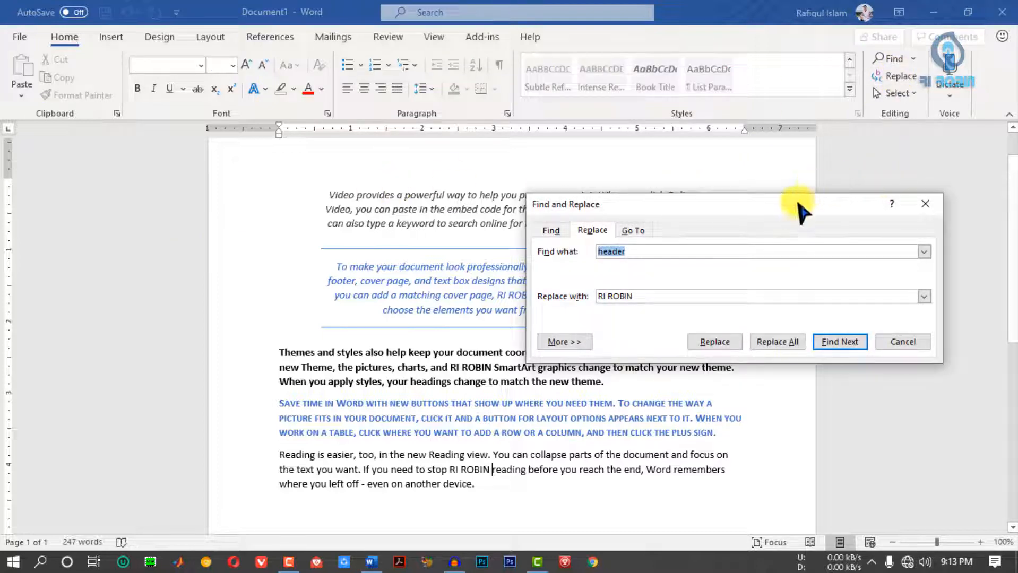
pyautogui.moveTo(796, 199); pyautogui.dragTo(911, 172)
pyautogui.moveTo(746, 266); pyautogui.dragTo(683, 270)
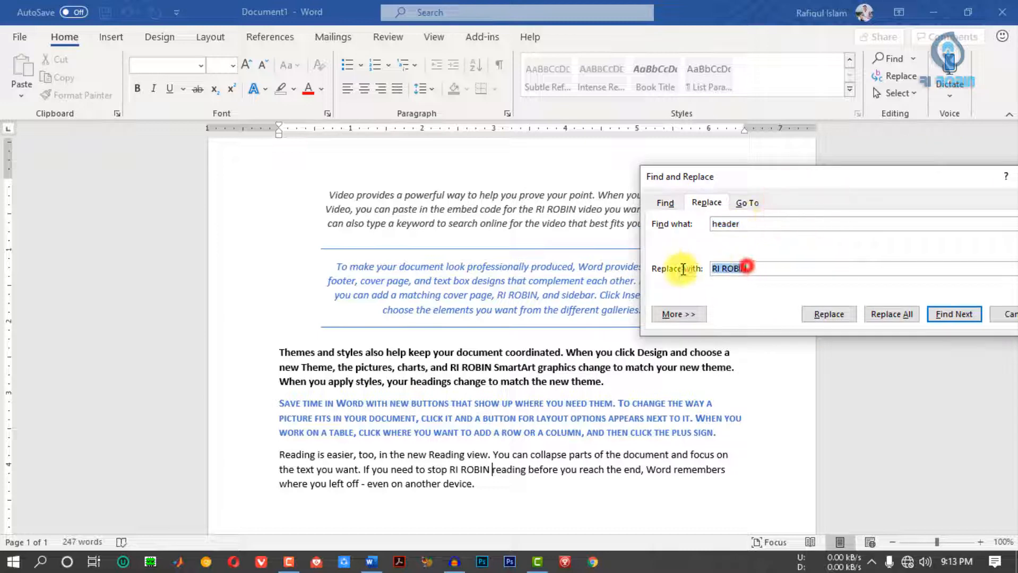
pyautogui.rightClick(744, 269)
pyautogui.click(767, 287)
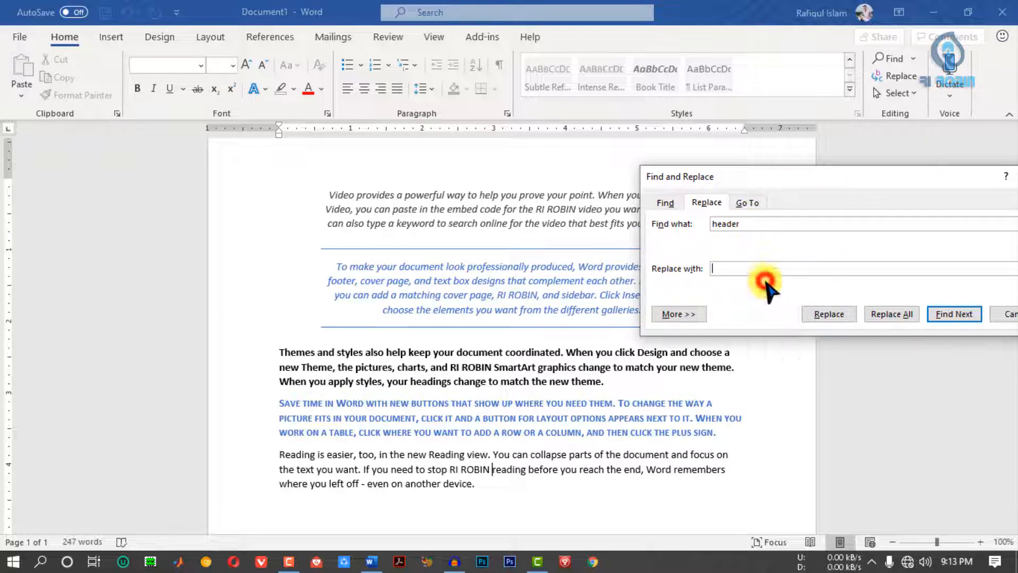
pyautogui.moveTo(751, 225); pyautogui.dragTo(671, 223)
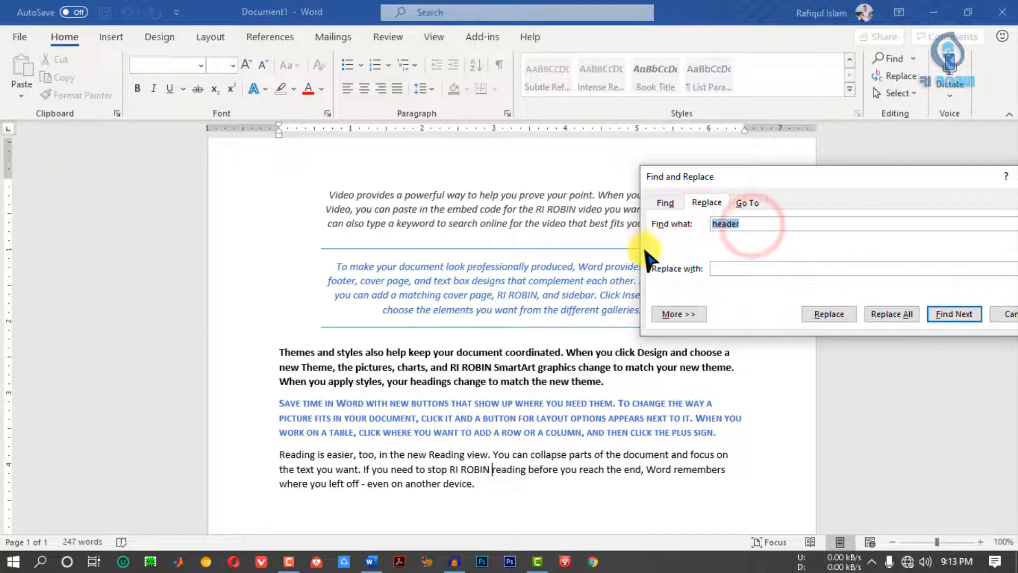
pyautogui.moveTo(832, 170); pyautogui.dragTo(740, 157)
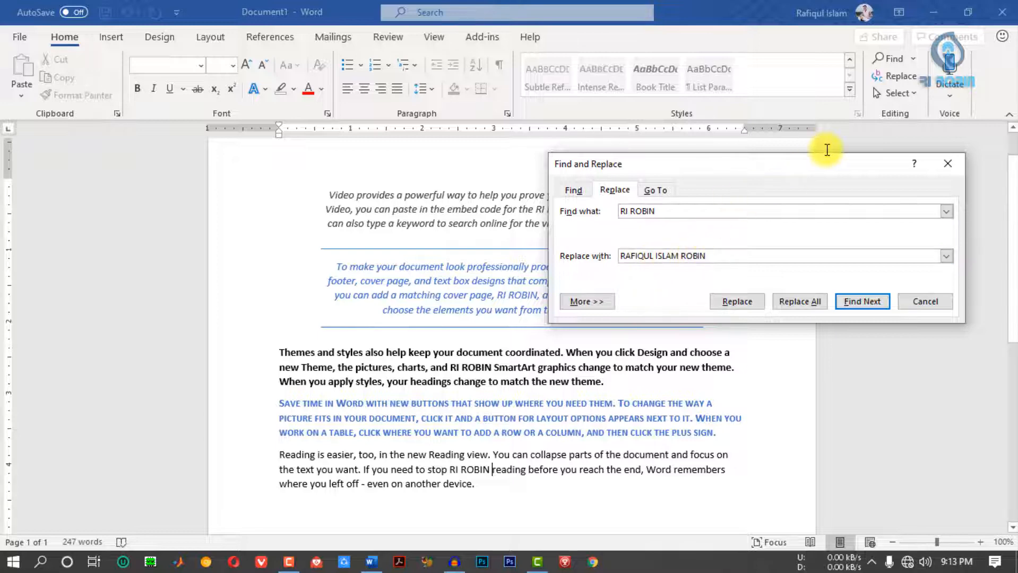
pyautogui.moveTo(837, 165); pyautogui.dragTo(958, 133)
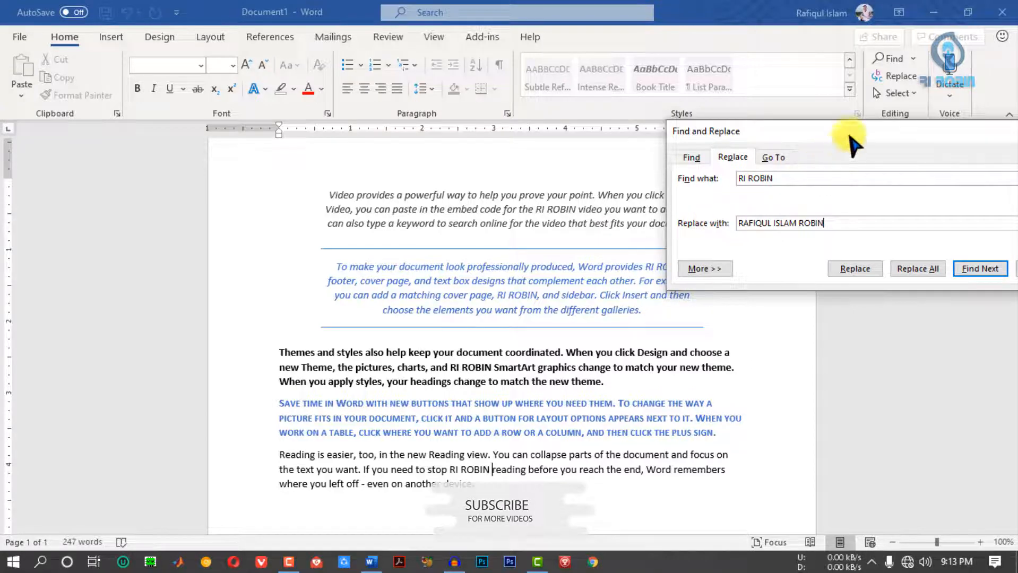
pyautogui.moveTo(835, 135); pyautogui.dragTo(582, 38)
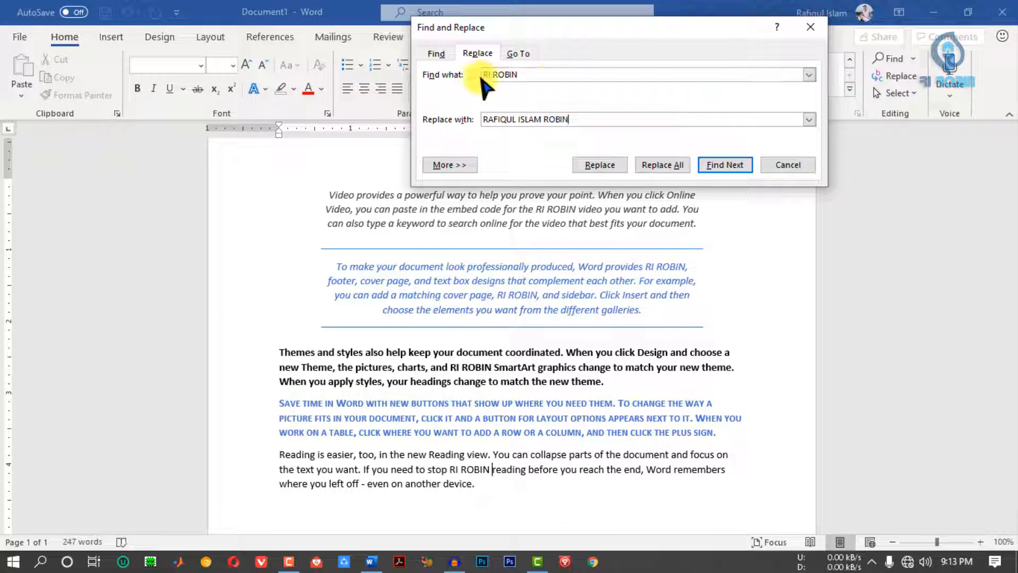
# Replace all occurrences of "RI ROBIN" in the document with the person's full name and close Find and Replace
pyautogui.click(544, 75)
pyautogui.click(540, 75)
pyautogui.moveTo(533, 80); pyautogui.dragTo(478, 74)
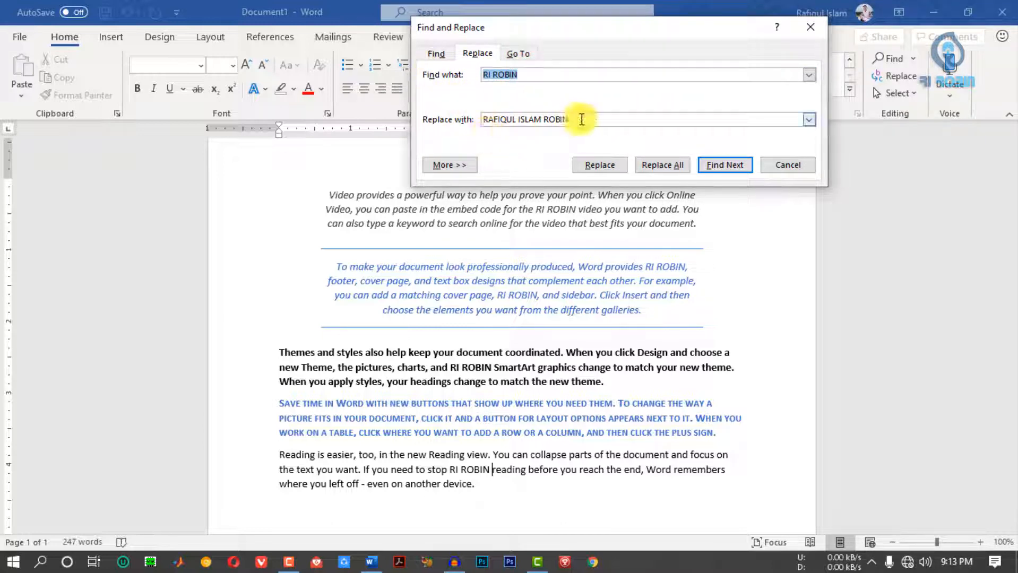
pyautogui.moveTo(576, 122); pyautogui.dragTo(417, 118)
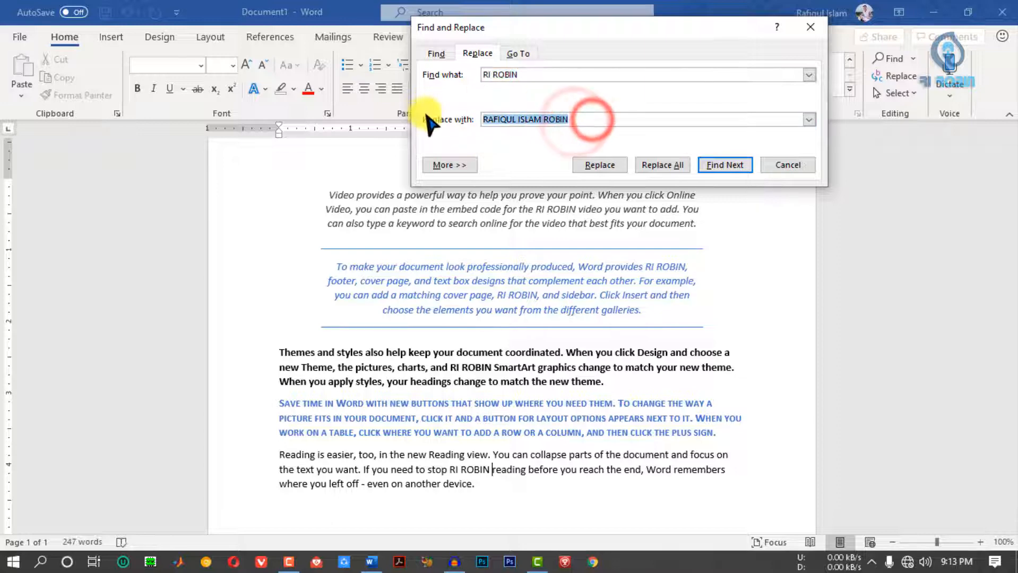
pyautogui.click(659, 165)
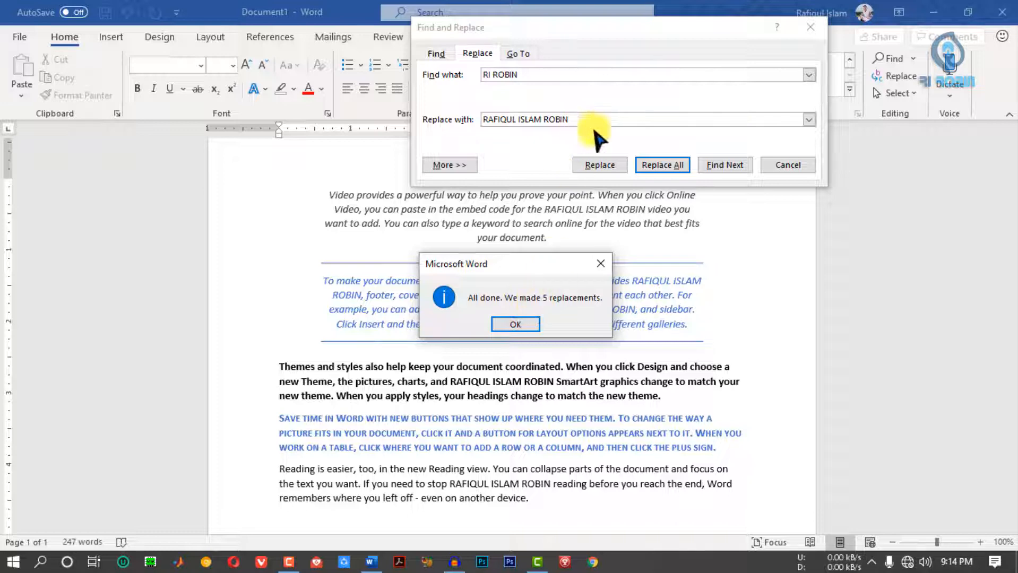
pyautogui.click(515, 324)
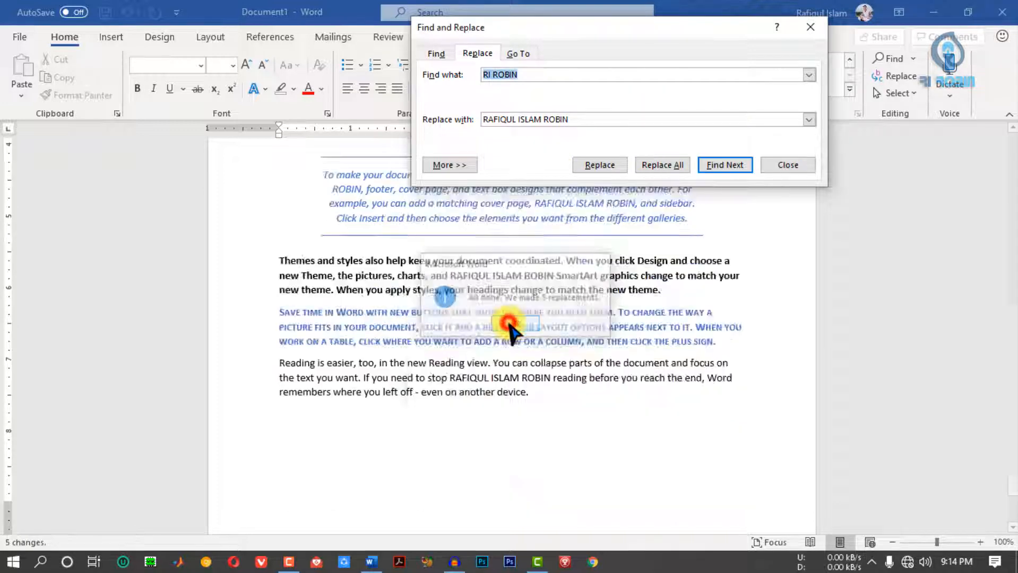
pyautogui.scroll(-5, 611, 297)
pyautogui.click(787, 165)
# Check the replaced full names in the first paragraph, the blue quoted paragraph and the bold black paragraph
pyautogui.scroll(7, 627, 256)
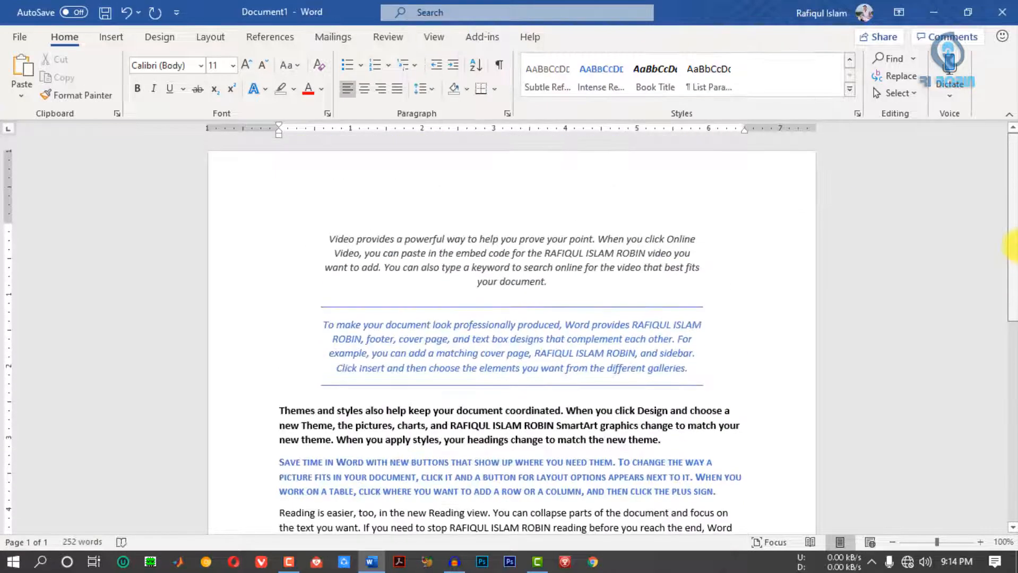
pyautogui.moveTo(546, 253); pyautogui.dragTo(657, 254)
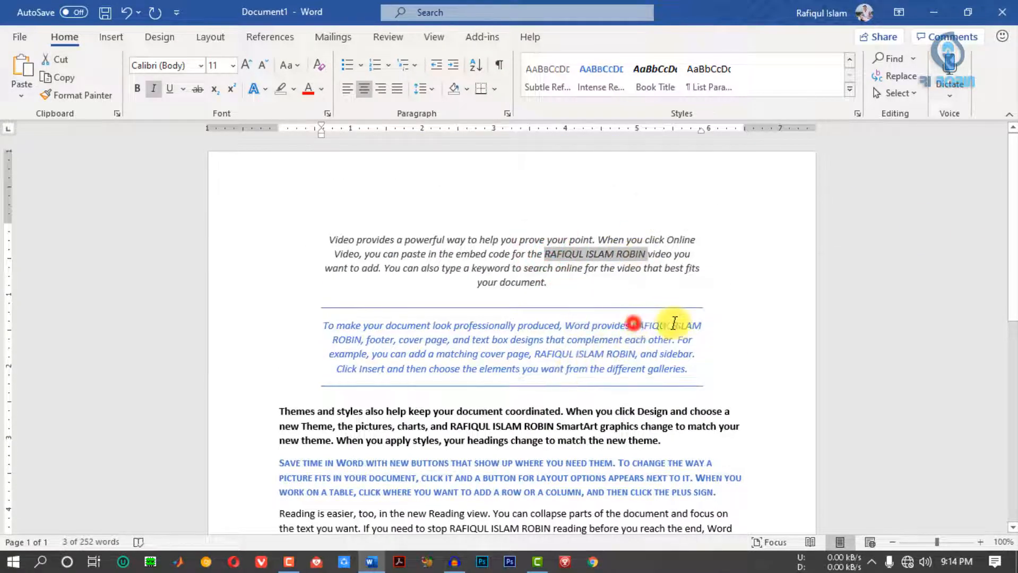
pyautogui.moveTo(634, 325); pyautogui.dragTo(361, 340)
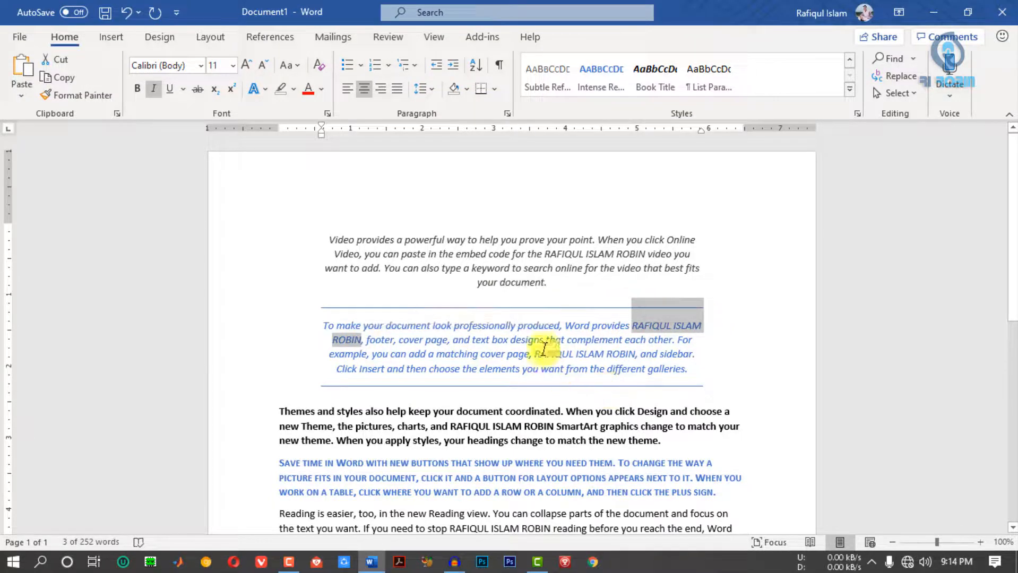
pyautogui.moveTo(530, 354); pyautogui.dragTo(637, 353)
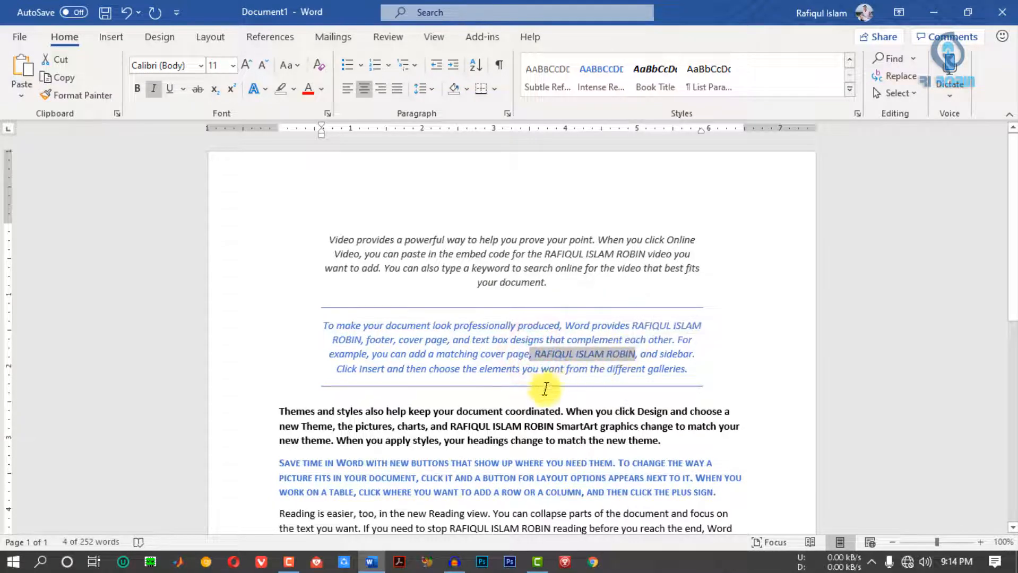
pyautogui.scroll(-2, 462, 391)
pyautogui.moveTo(452, 355); pyautogui.dragTo(555, 355)
pyautogui.click(658, 398)
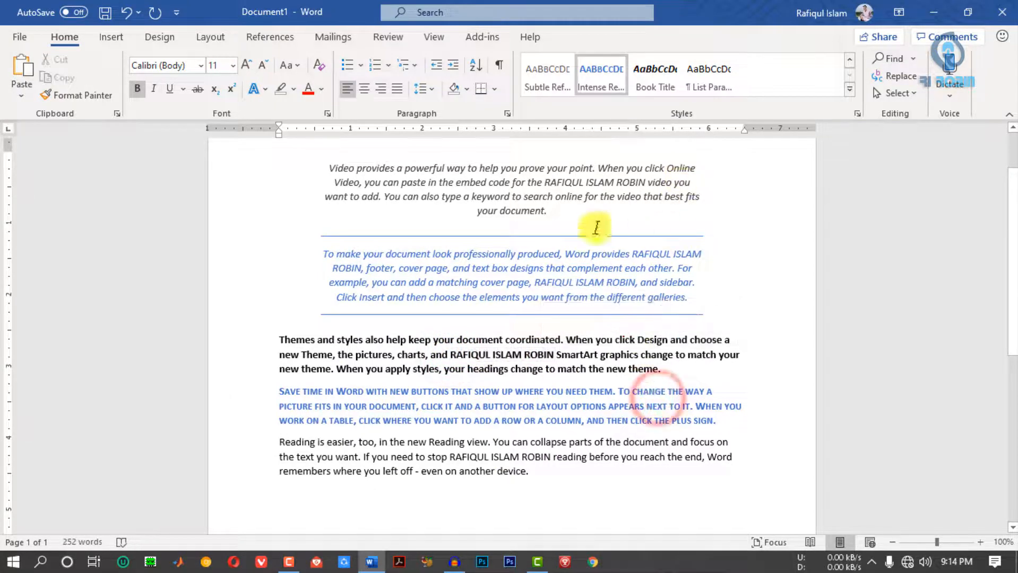
# Select all the text in the document and clear the selection, repeating the selection once more
pyautogui.click(902, 93)
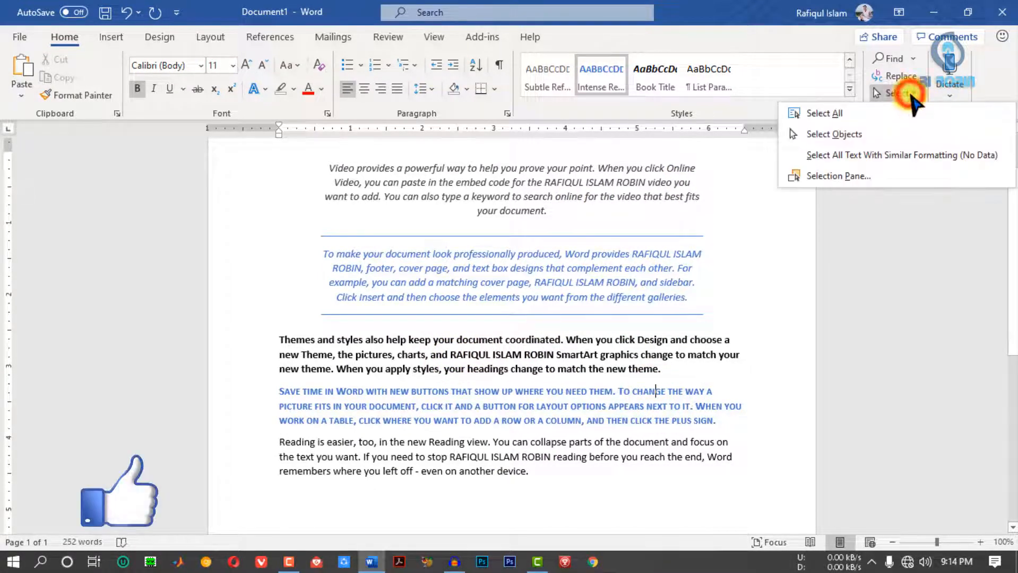
pyautogui.click(836, 110)
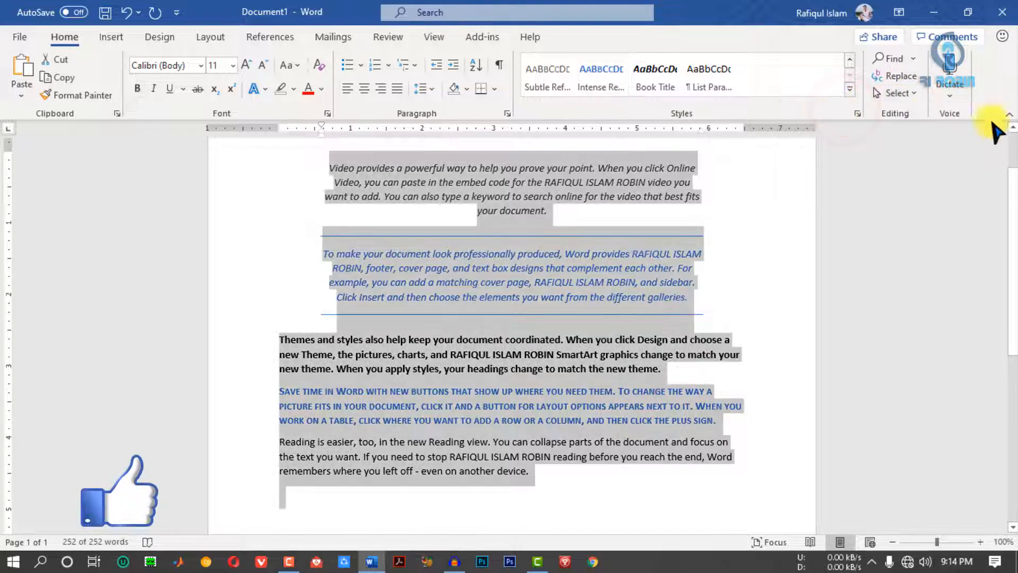
pyautogui.moveTo(1013, 263); pyautogui.dragTo(1015, 193)
pyautogui.click(748, 245)
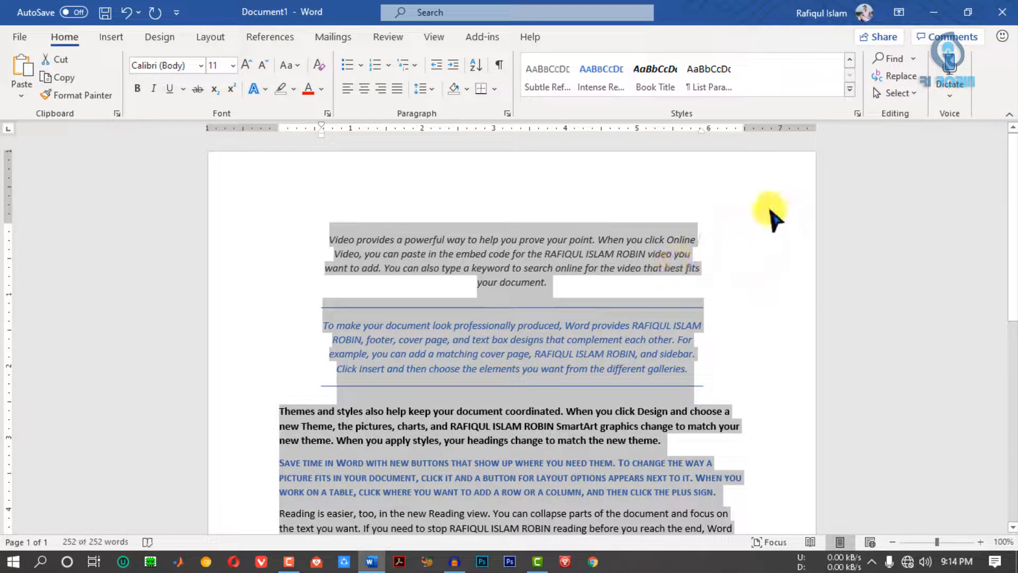
pyautogui.click(757, 220)
pyautogui.click(902, 94)
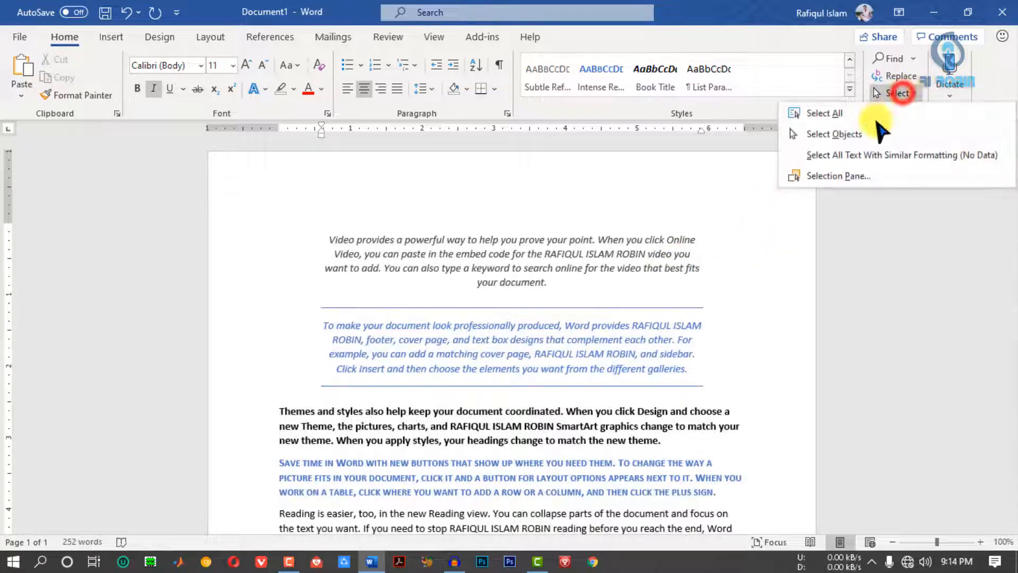
pyautogui.click(839, 113)
pyautogui.click(764, 248)
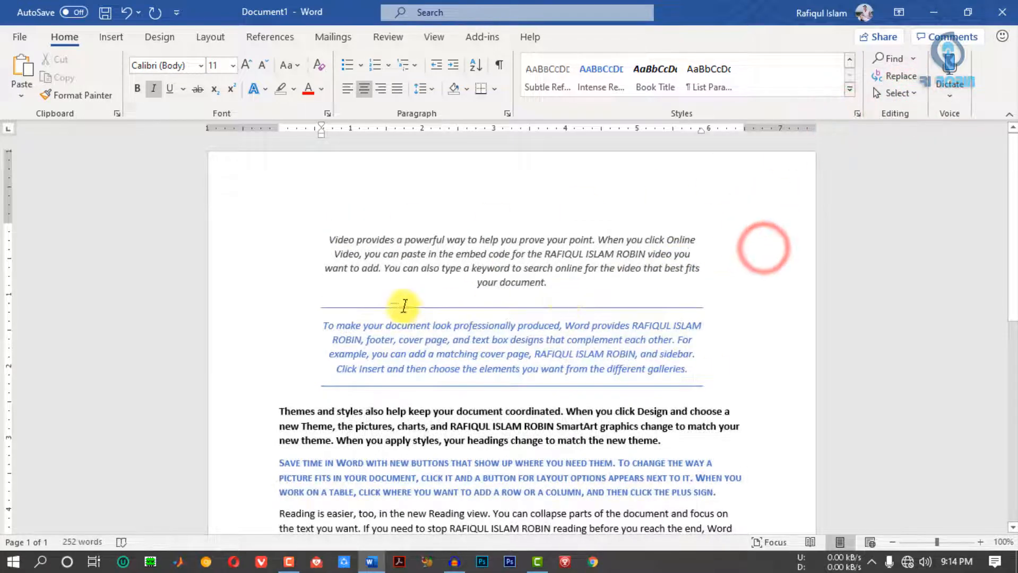